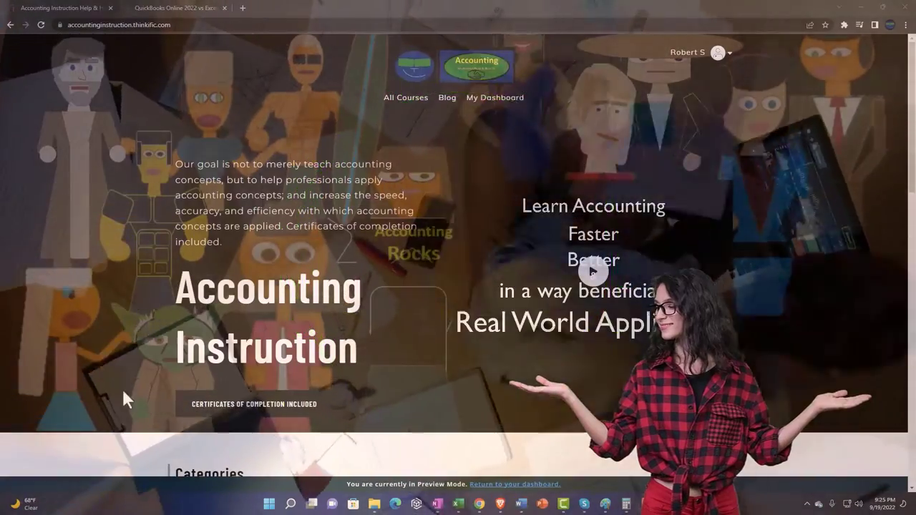
- Browse the course categories and the lesson sections of the QuickBooks Online 2022 course, including OneNote - Getting Started 2022
{"action": "scroll", "coordinate": [127, 395], "scroll_direction": "down", "scroll_amount": 5}
{"action": "scroll", "coordinate": [126, 396], "scroll_direction": "down", "scroll_amount": 4}
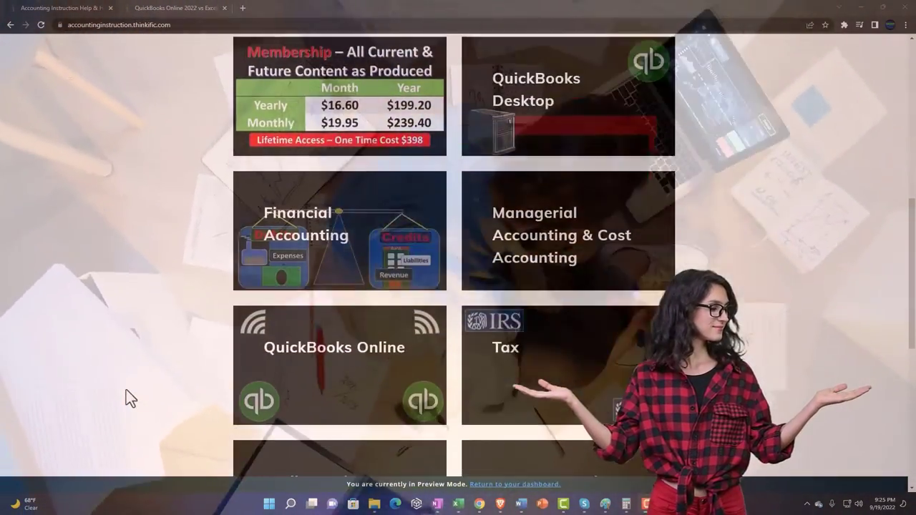
{"action": "scroll", "coordinate": [126, 399], "scroll_direction": "down", "scroll_amount": 5}
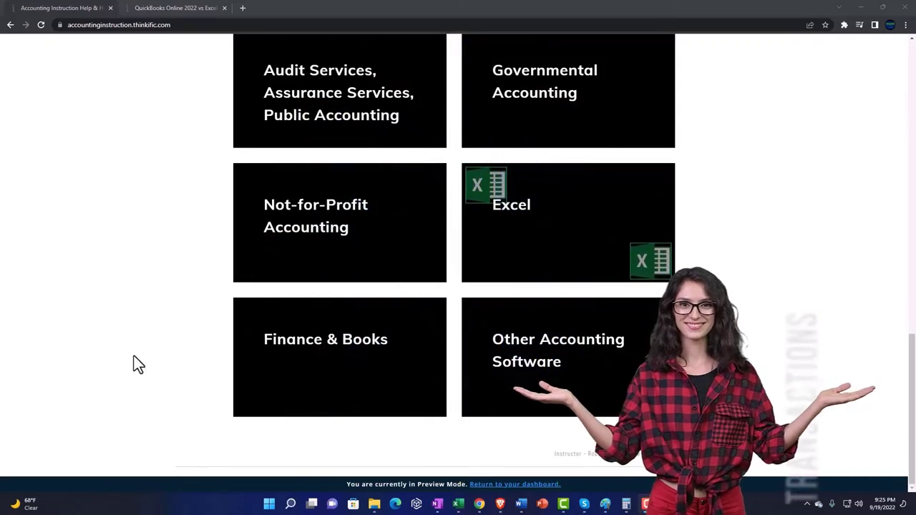
{"action": "left_click", "coordinate": [164, 8]}
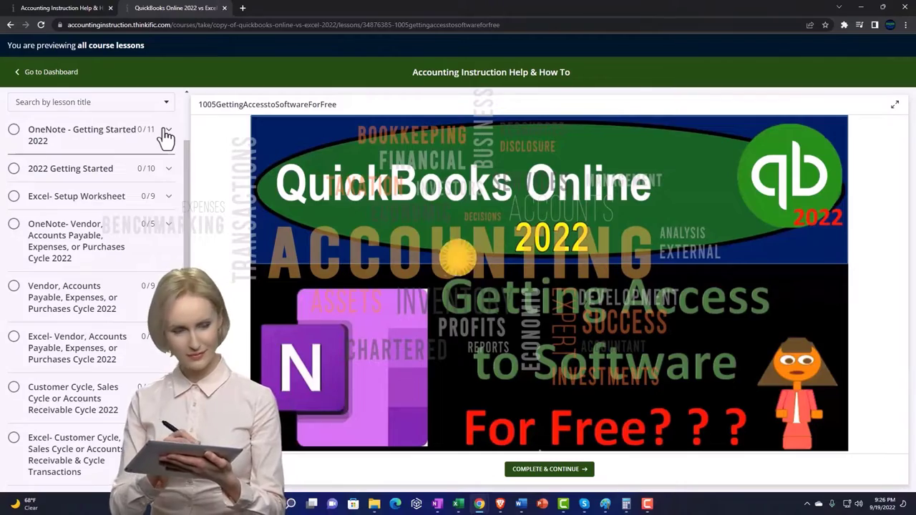
{"action": "left_click", "coordinate": [164, 133]}
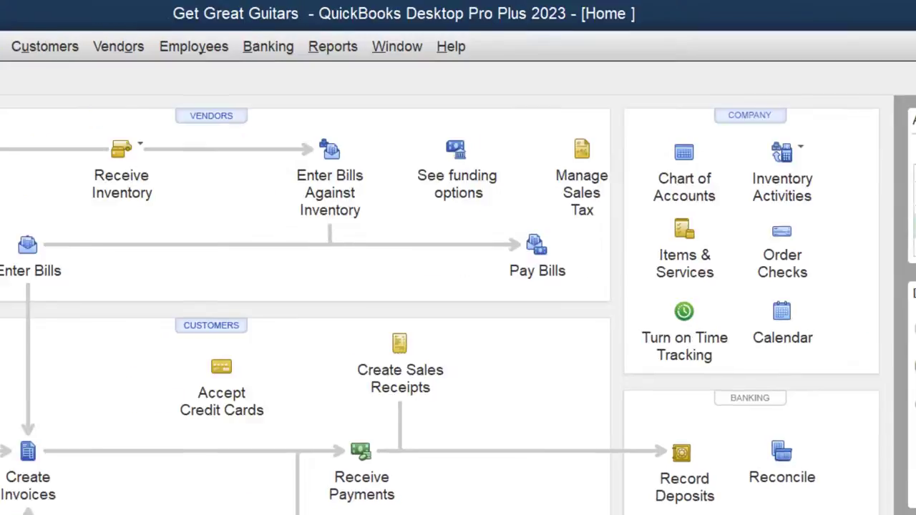
{"action": "left_click", "coordinate": [127, 52]}
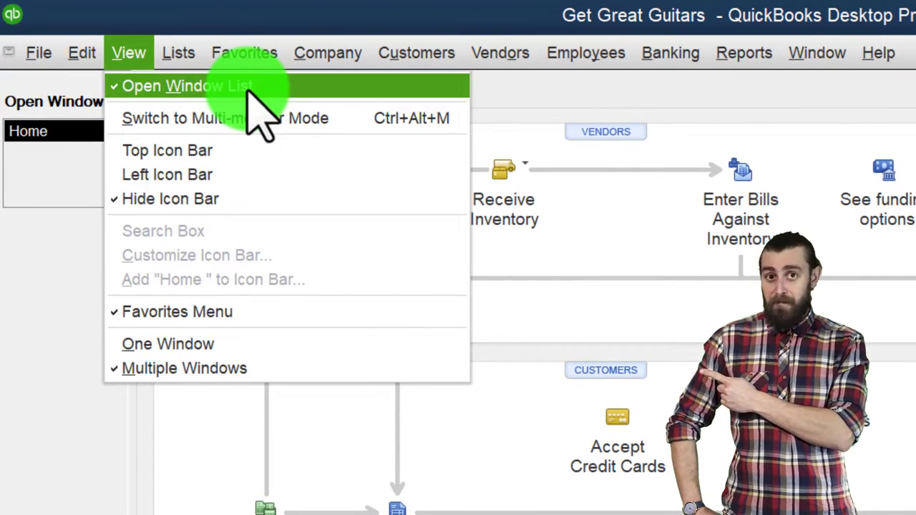
{"action": "left_click", "coordinate": [57, 283]}
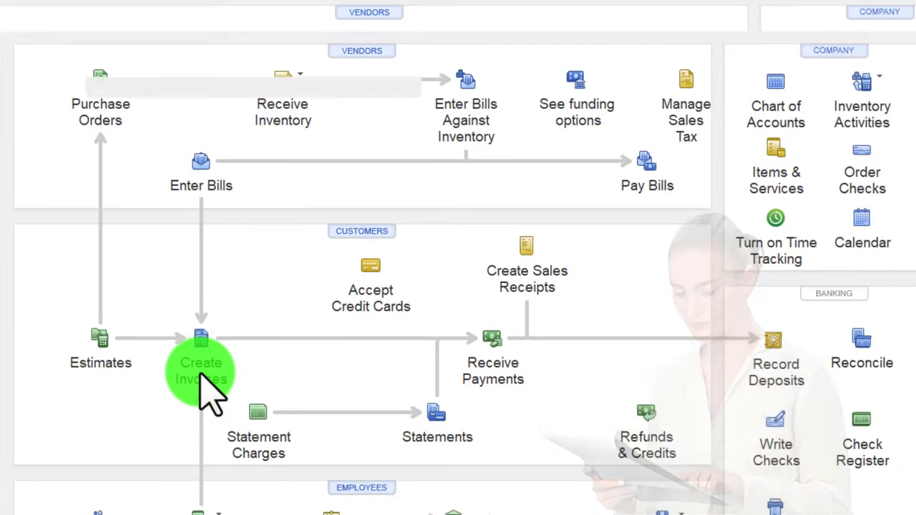
- Open a blank invoice form, inspect its item and quantity columns, and close the form
{"action": "left_click", "coordinate": [204, 378]}
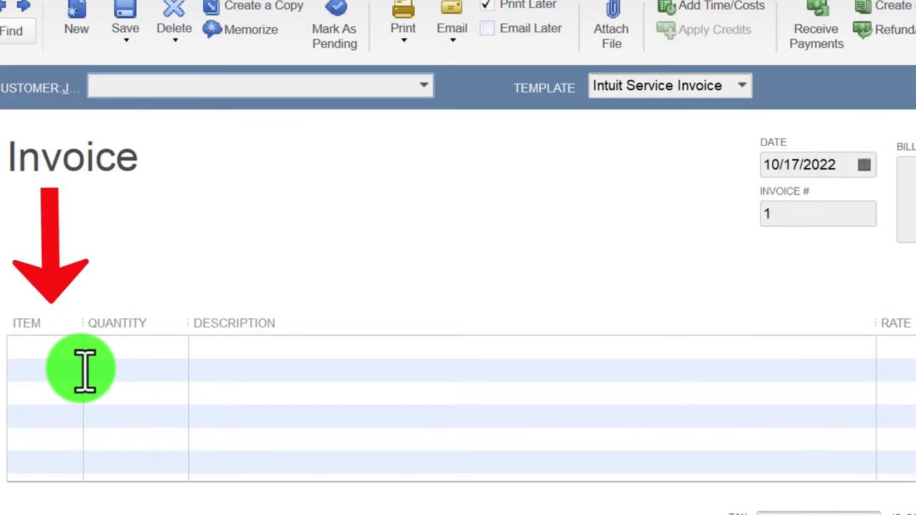
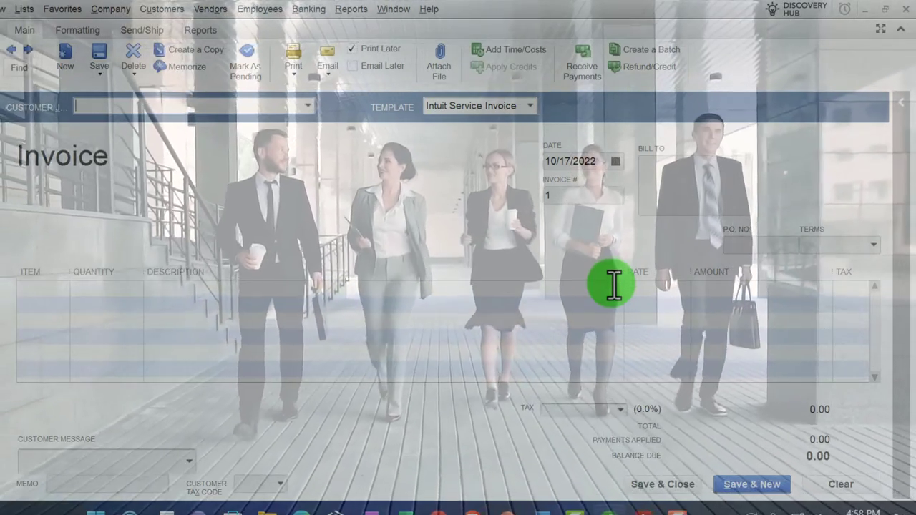
{"action": "left_click", "coordinate": [906, 11]}
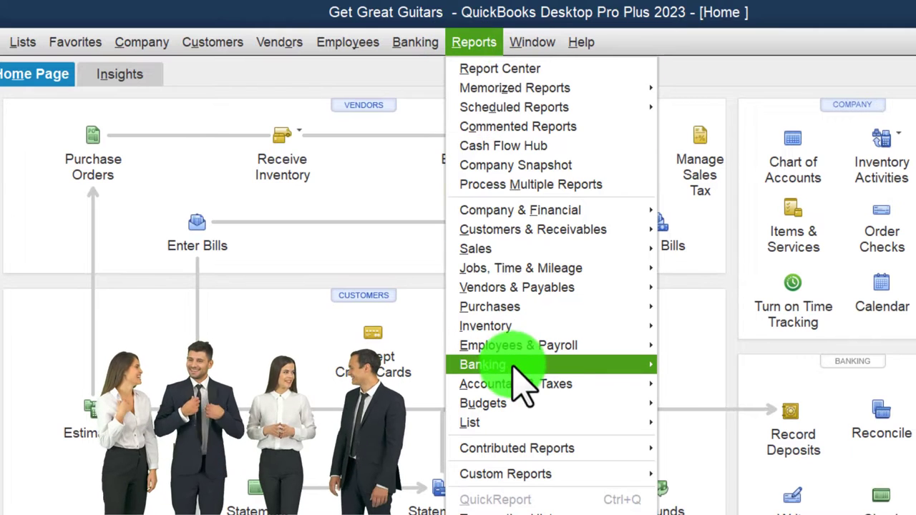
{"action": "mouse_move", "coordinate": [521, 383]}
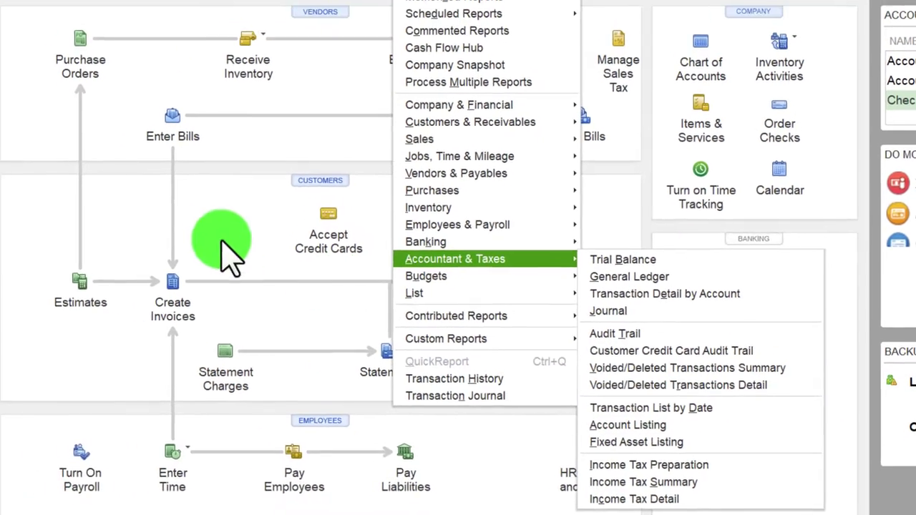
{"action": "left_click", "coordinate": [228, 246]}
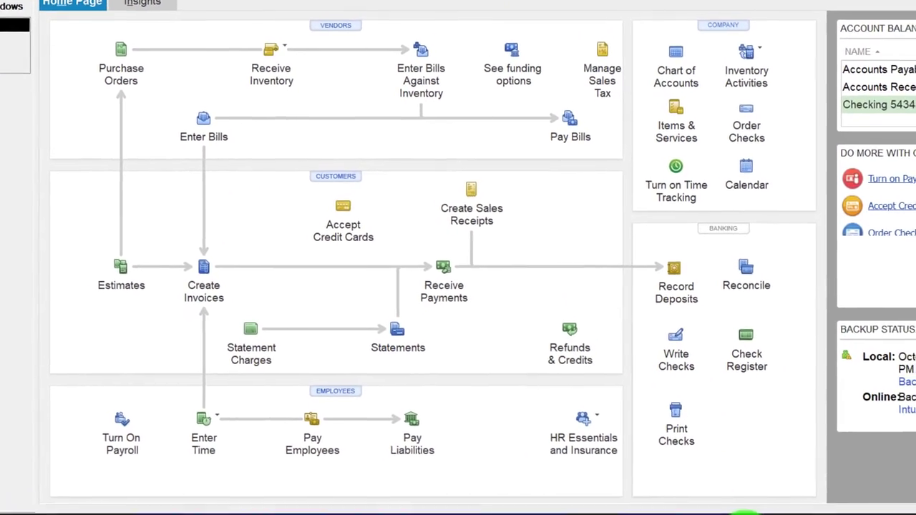
{"action": "left_click", "coordinate": [744, 509]}
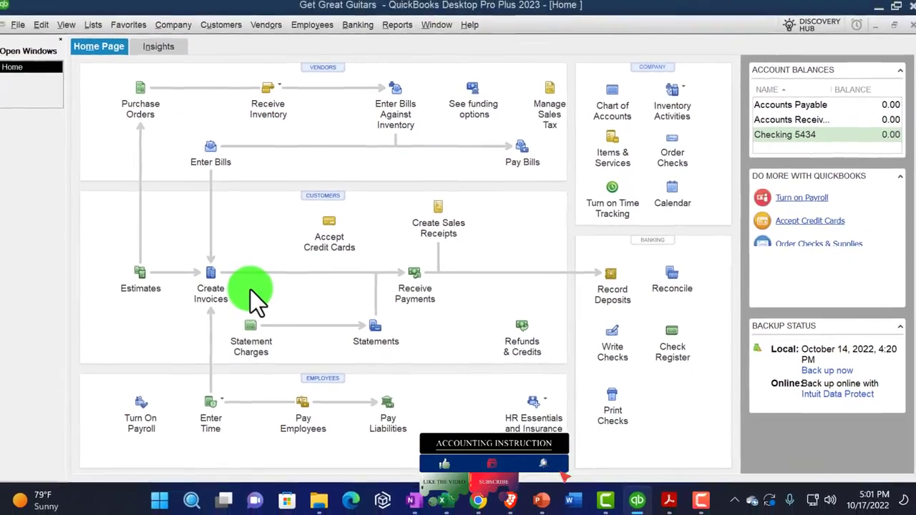
- Switch to the Excel worksheet and review the service items' names, descriptions, sales prices and income accounts
{"action": "left_click", "coordinate": [445, 499]}
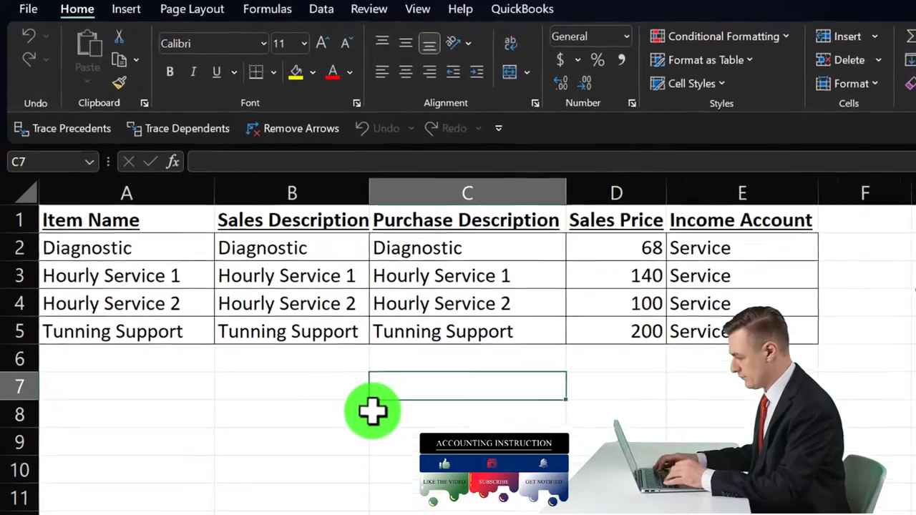
{"action": "left_click", "coordinate": [372, 410]}
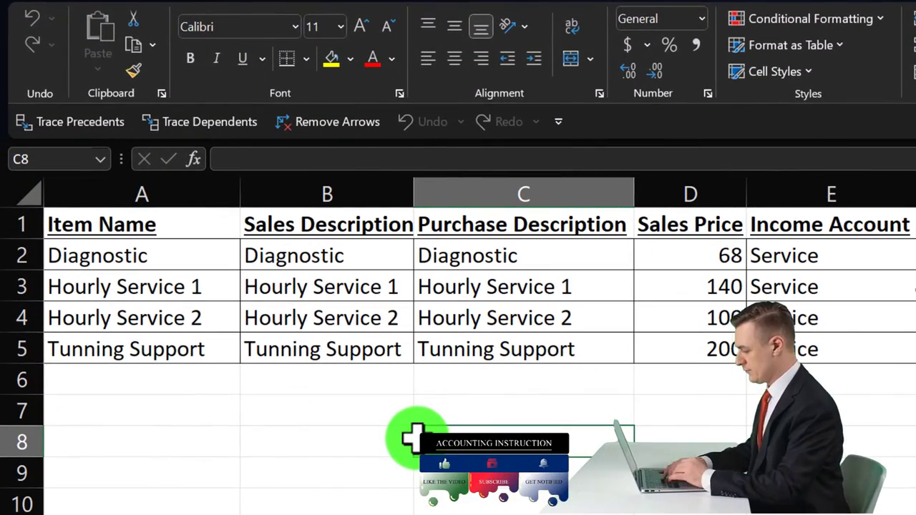
{"action": "left_click", "coordinate": [186, 261]}
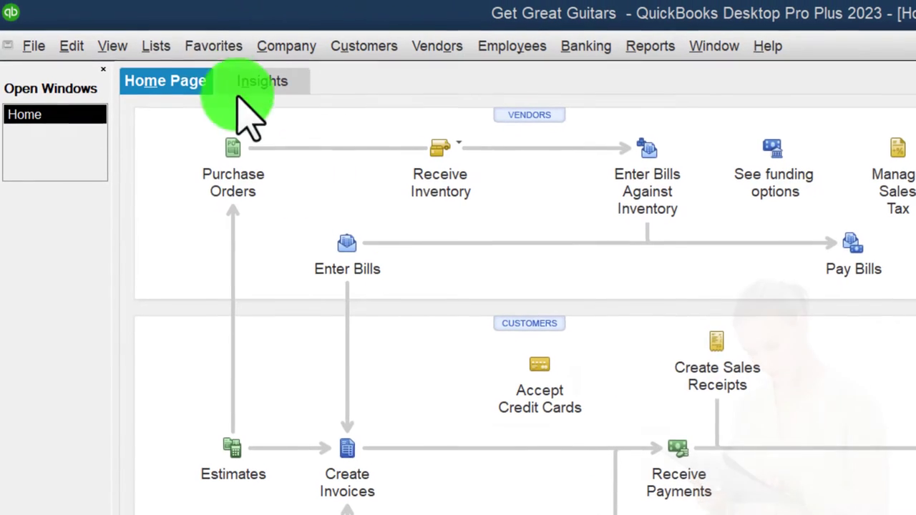
- Open the Item List in QuickBooks Desktop
{"action": "left_click", "coordinate": [147, 5]}
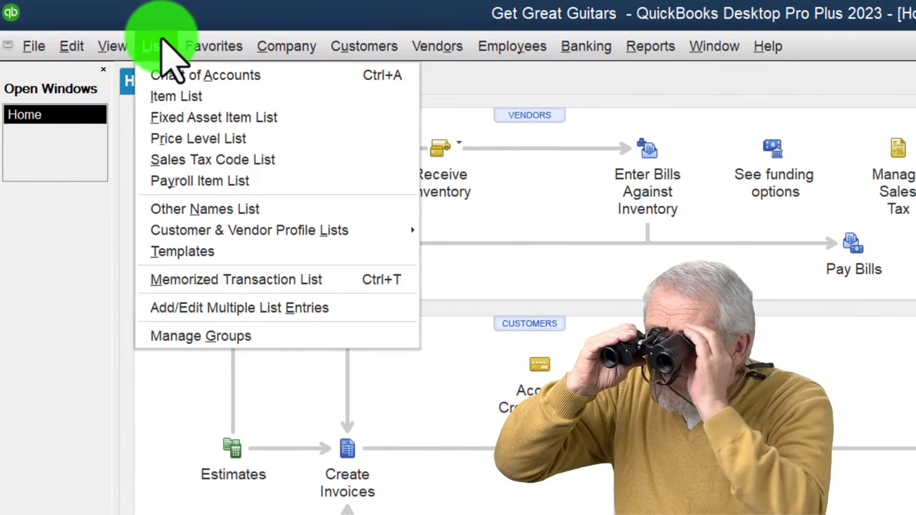
{"action": "left_click", "coordinate": [161, 97]}
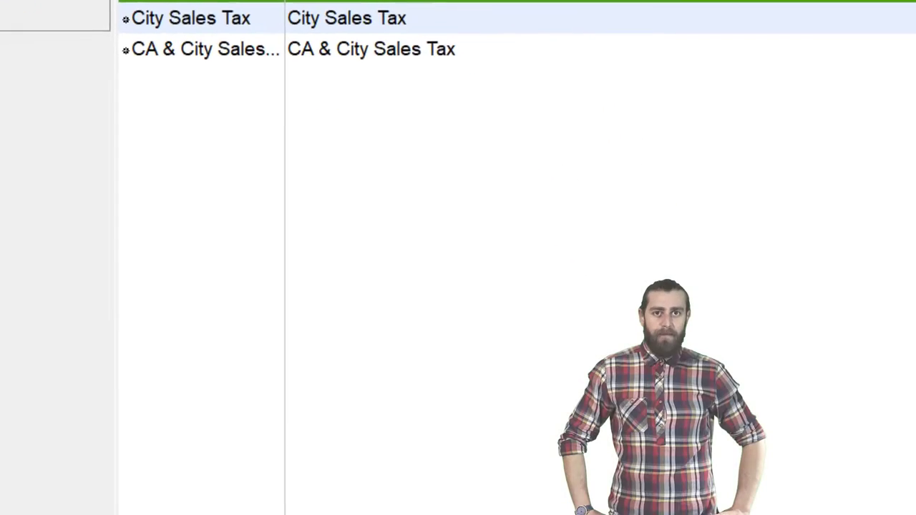
- Start a new item, switching its type to Inventory Part and back to Service to compare the fields
{"action": "left_click", "coordinate": [153, 500]}
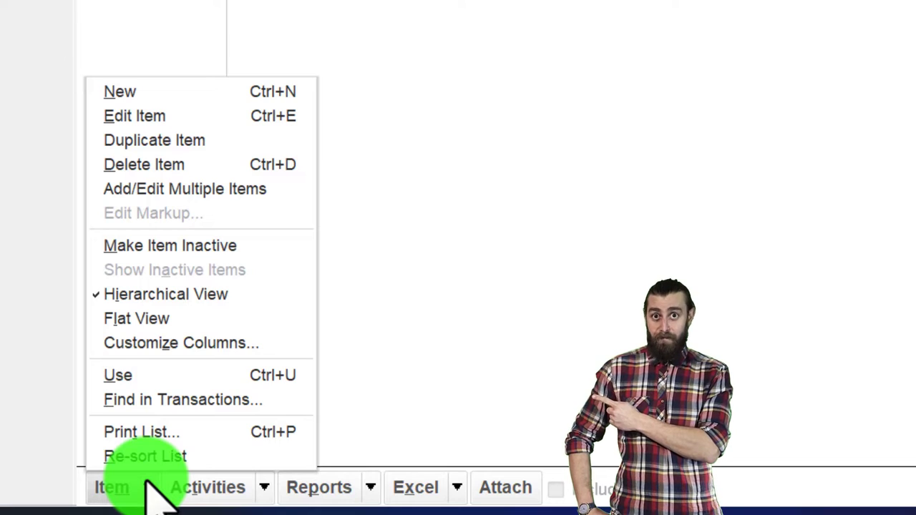
{"action": "left_click", "coordinate": [121, 92]}
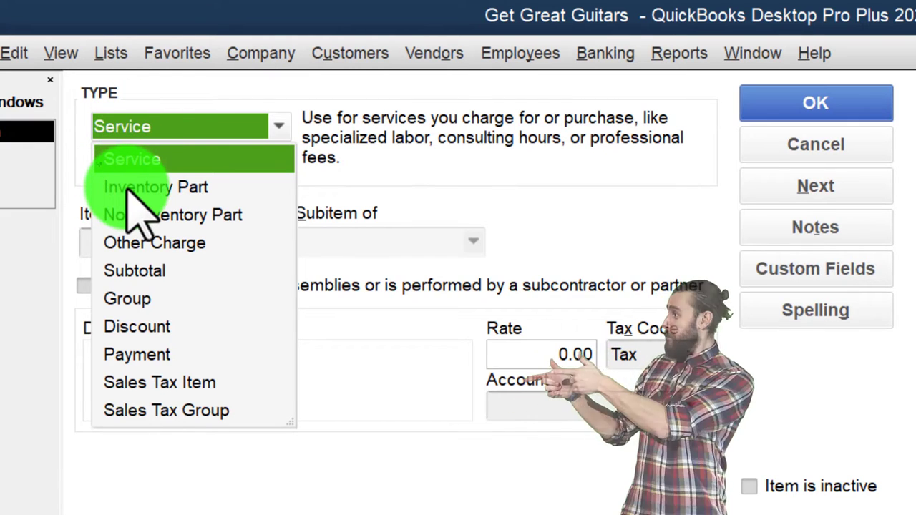
{"action": "left_click", "coordinate": [243, 487]}
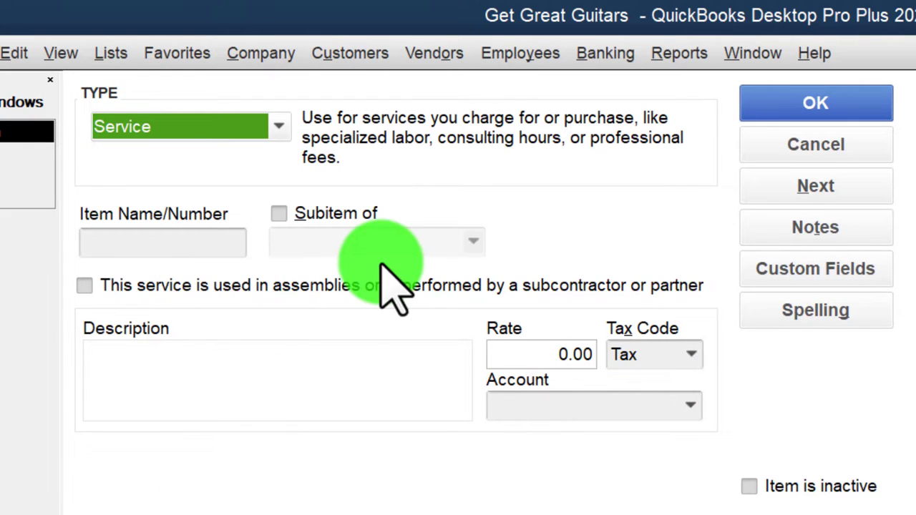
{"action": "left_click", "coordinate": [279, 128]}
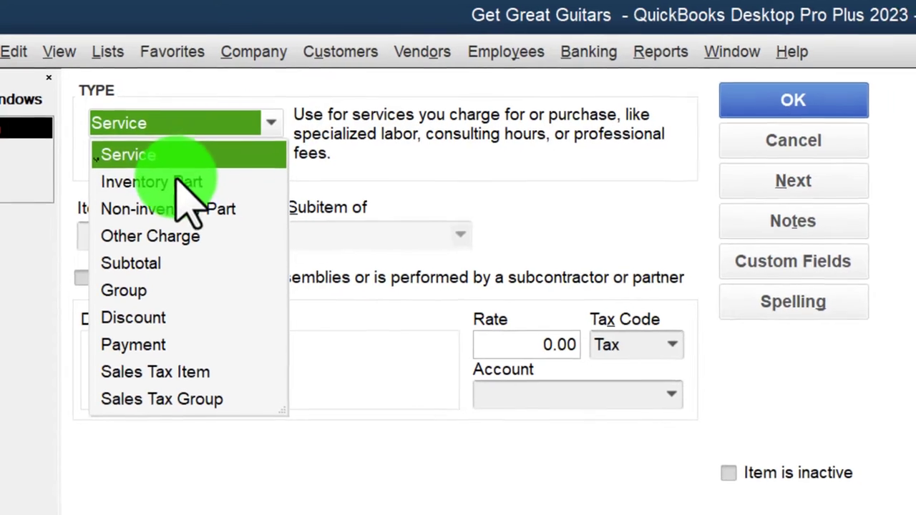
{"action": "left_click", "coordinate": [176, 185]}
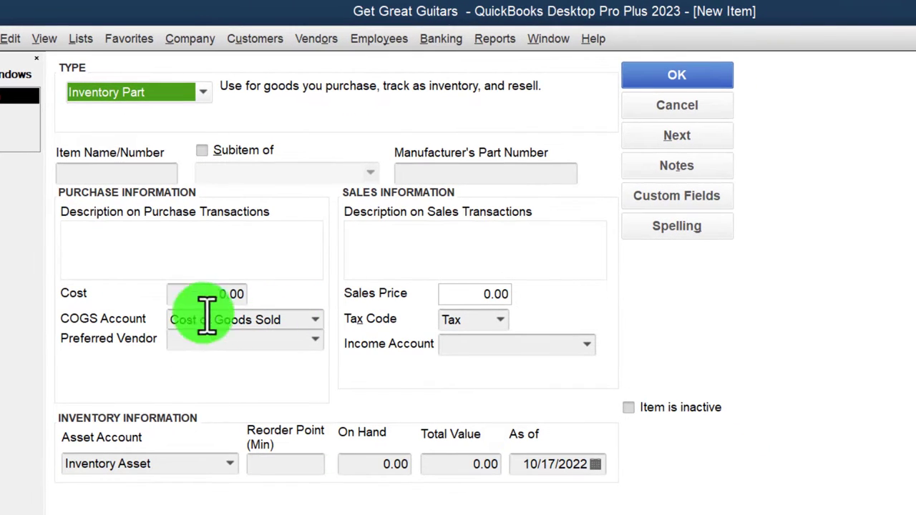
{"action": "left_click", "coordinate": [190, 92]}
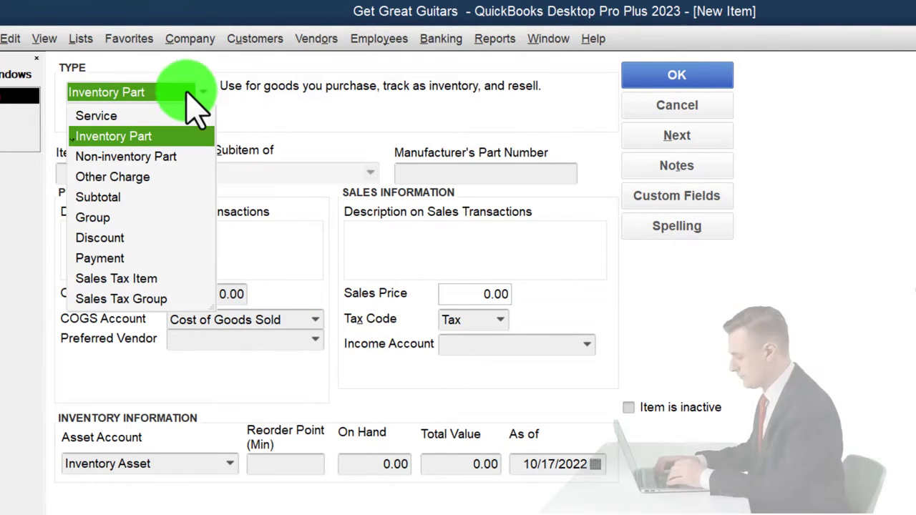
{"action": "left_click", "coordinate": [155, 114]}
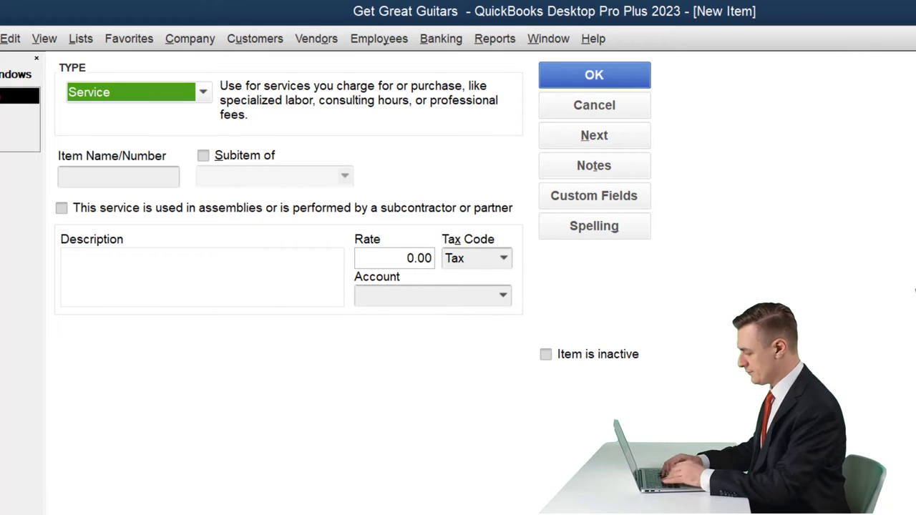
- Discard the new item without saving it and return to the home page
{"action": "key", "text": "Escape"}
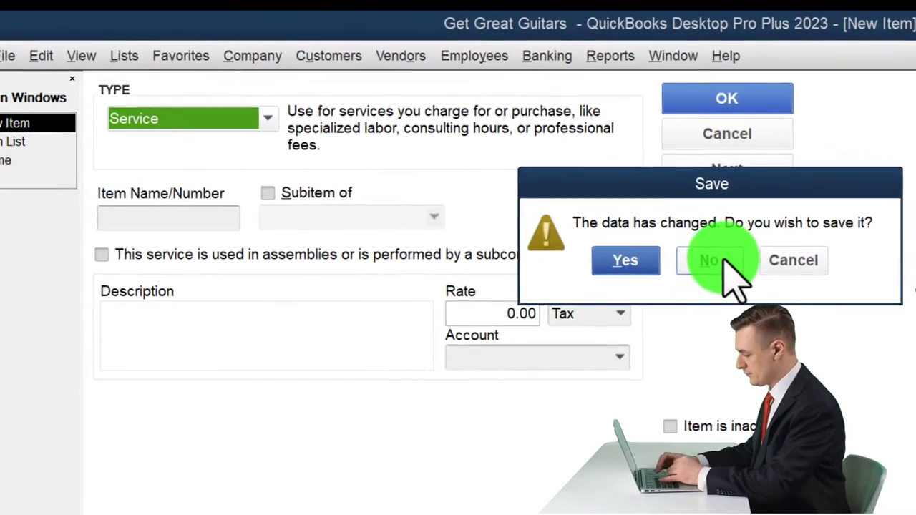
{"action": "left_click", "coordinate": [609, 215]}
{"action": "left_click", "coordinate": [24, 178]}
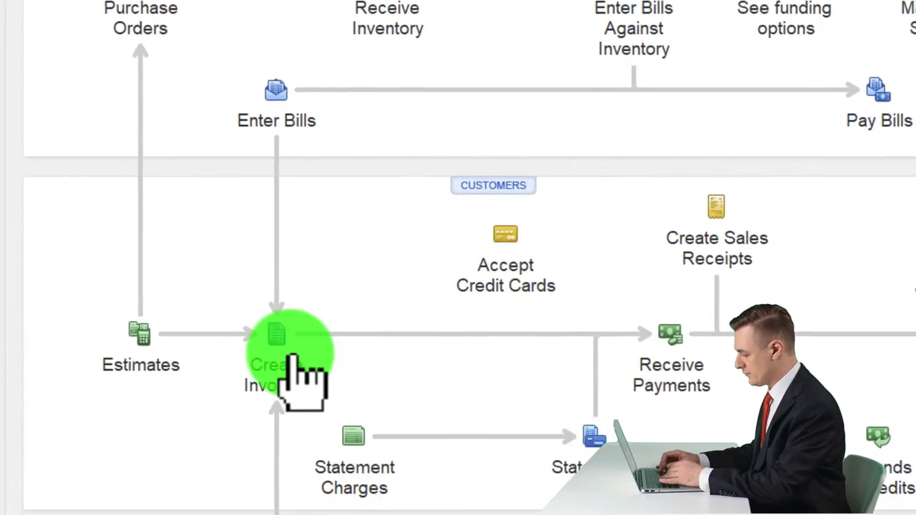
- Open a blank invoice and check the choices for adding or picking an item on its first line
{"action": "left_click", "coordinate": [294, 354]}
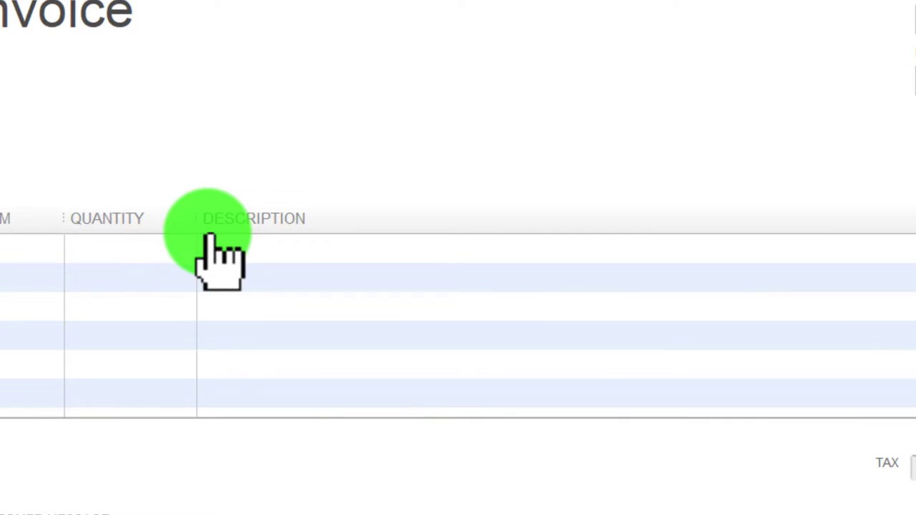
{"action": "left_click", "coordinate": [52, 248]}
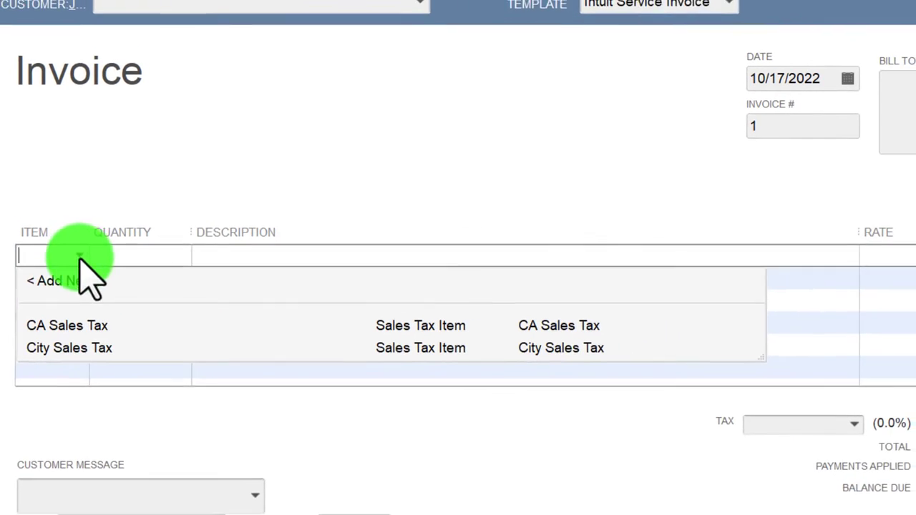
{"action": "left_click", "coordinate": [78, 281]}
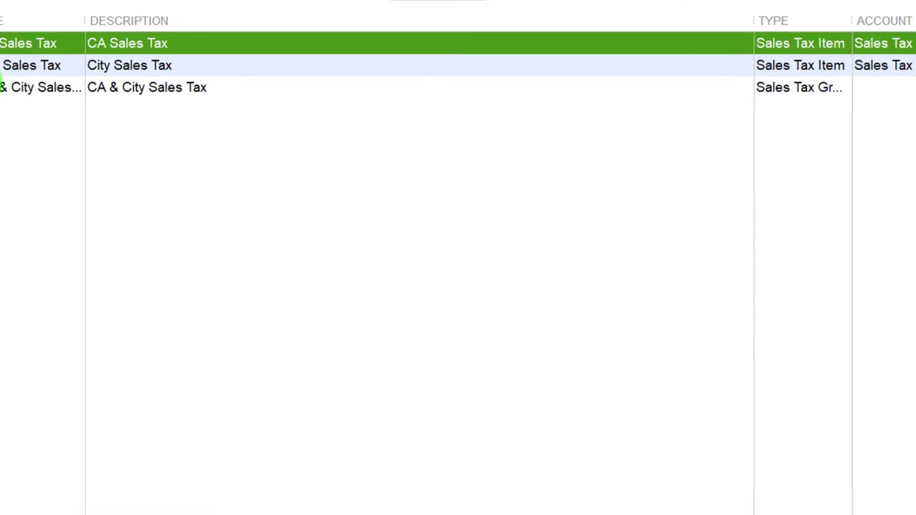
- From the Item List, open Add/Edit Multiple Items with the Service Items list and the Active Service Items view
{"action": "left_click", "coordinate": [159, 446]}
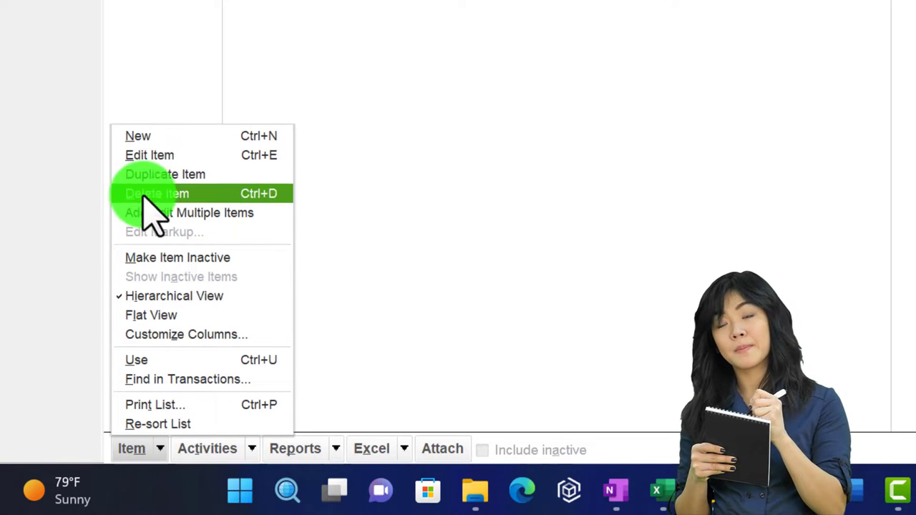
{"action": "left_click", "coordinate": [260, 213]}
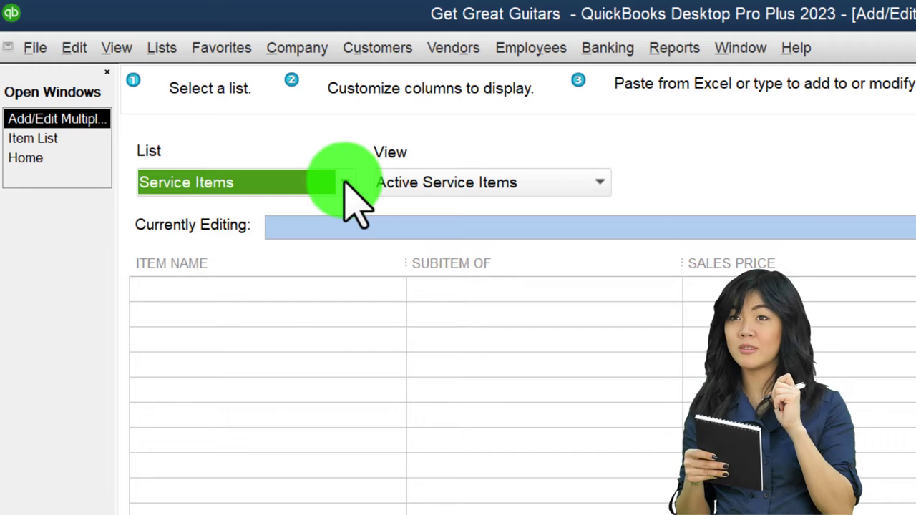
{"action": "left_click", "coordinate": [347, 183]}
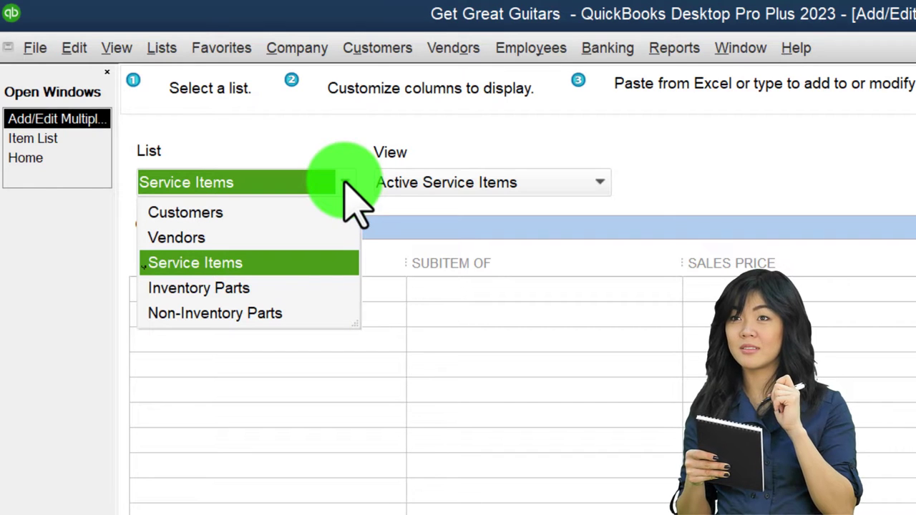
{"action": "left_click", "coordinate": [206, 262]}
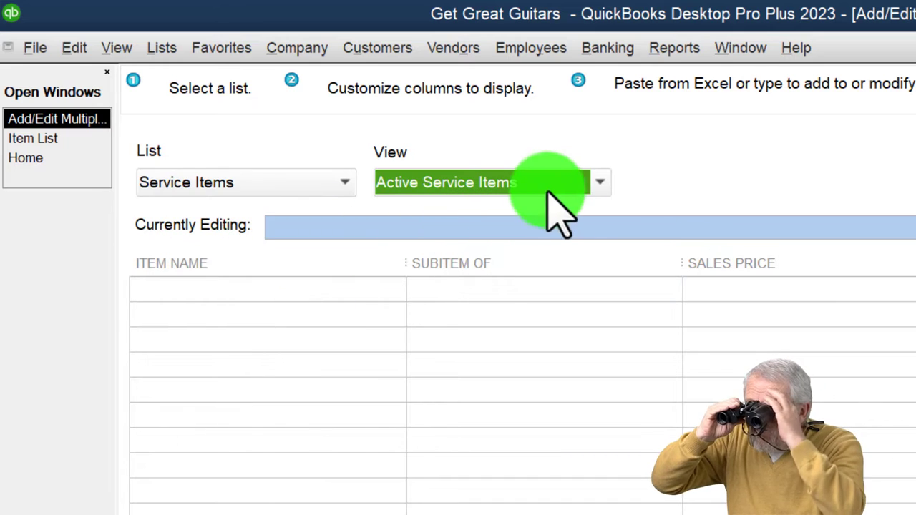
{"action": "left_click", "coordinate": [600, 183]}
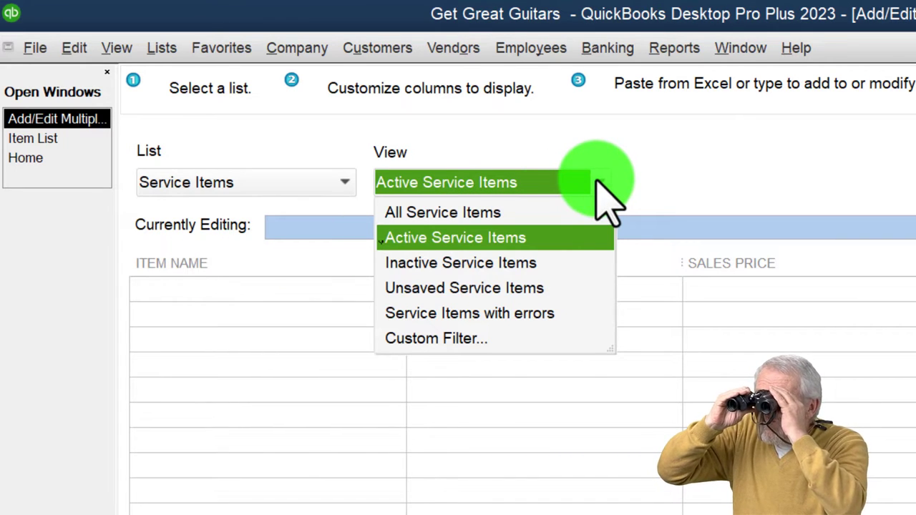
{"action": "left_click", "coordinate": [476, 240]}
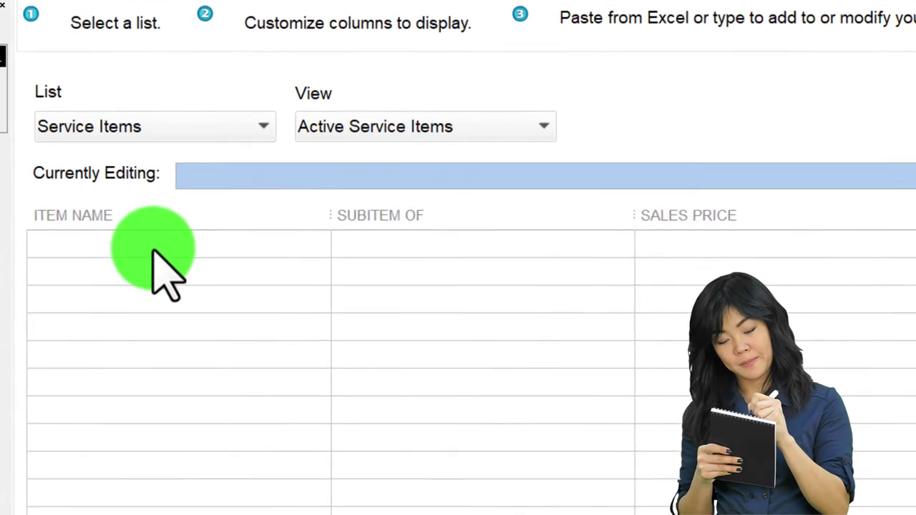
- In the Excel worksheet, review the headings from Item Name to Income Account and select the service item data in A2:E5
{"action": "left_click", "coordinate": [107, 224]}
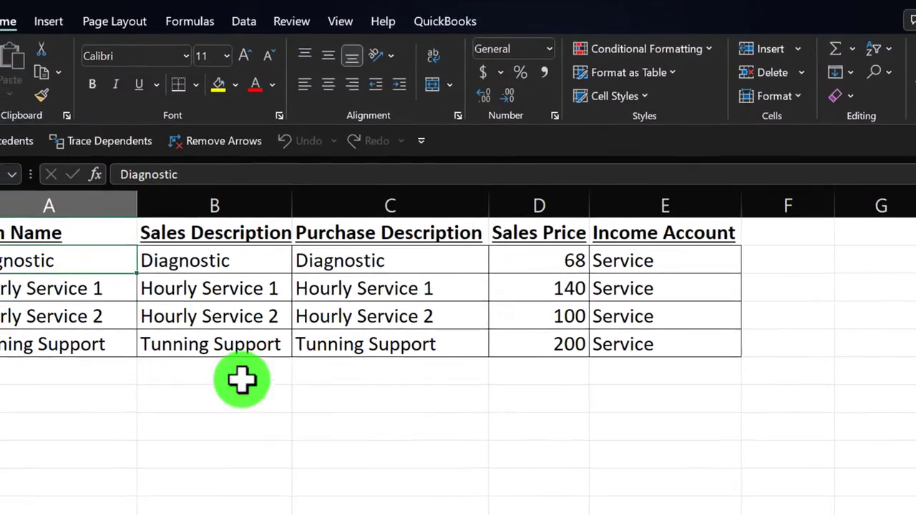
{"action": "left_click", "coordinate": [241, 379]}
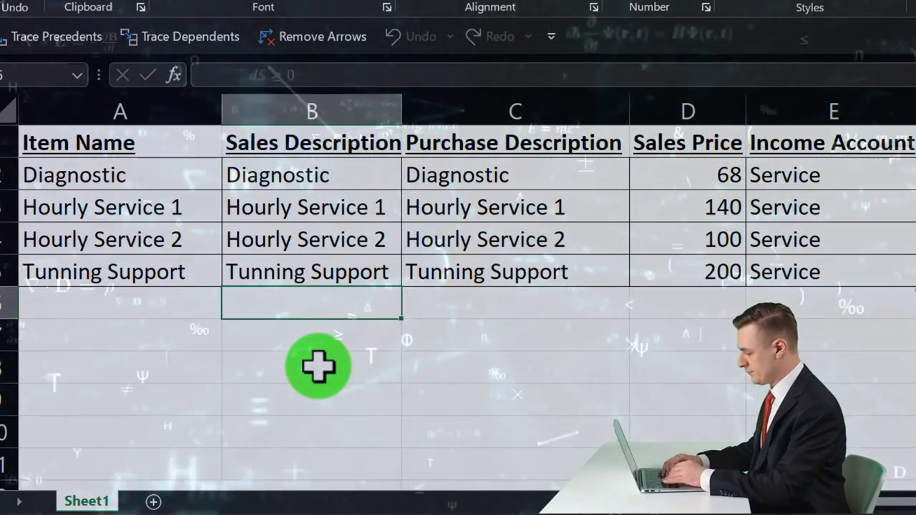
{"action": "left_click", "coordinate": [182, 151]}
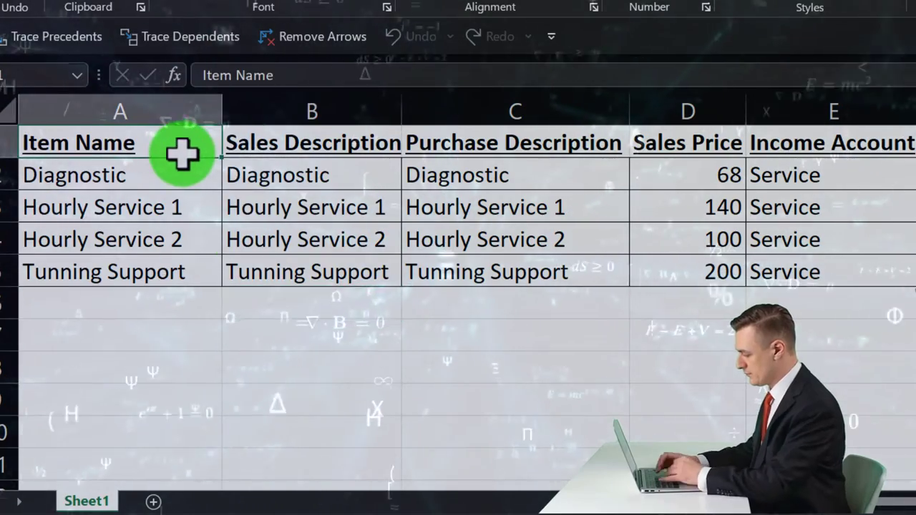
{"action": "key", "text": "Right"}
{"action": "key", "text": "Right"}
{"action": "key", "text": "Right"}
{"action": "key", "text": "Right"}
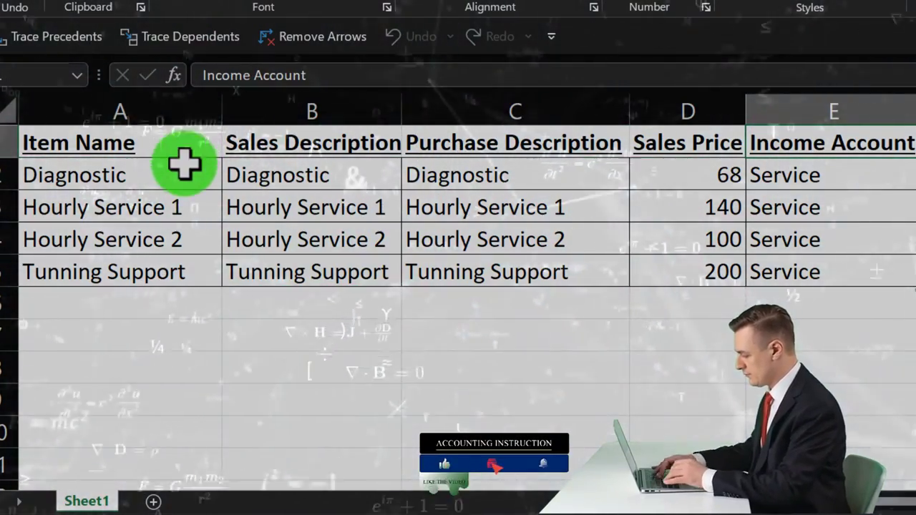
{"action": "left_click_drag", "start_coordinate": [129, 180], "coordinate": [800, 266]}
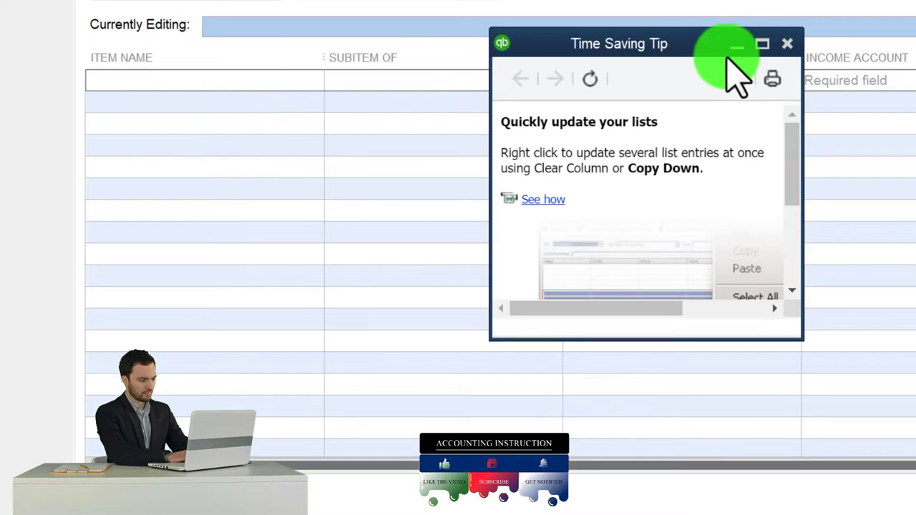
- Back in QuickBooks, close the Time Saving Tip and open Customize Columns to review the chosen columns for service items
{"action": "left_click", "coordinate": [788, 44]}
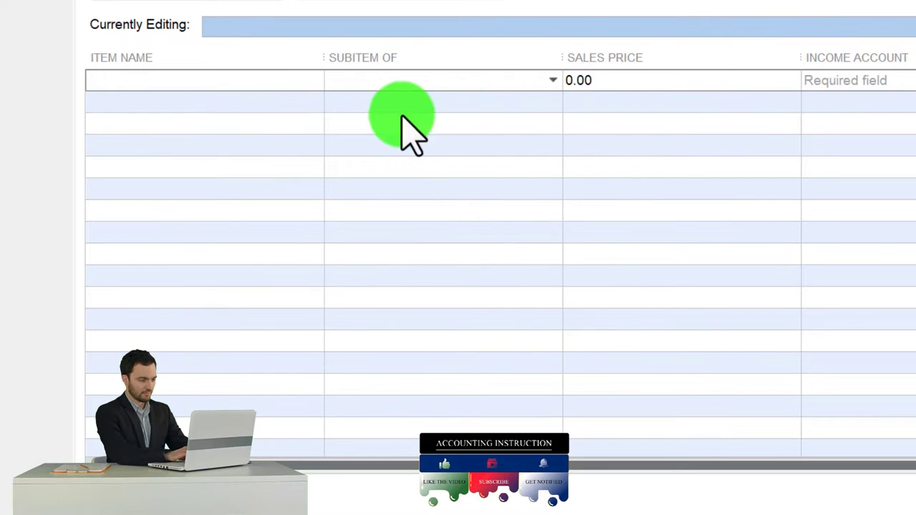
{"action": "left_click", "coordinate": [135, 83]}
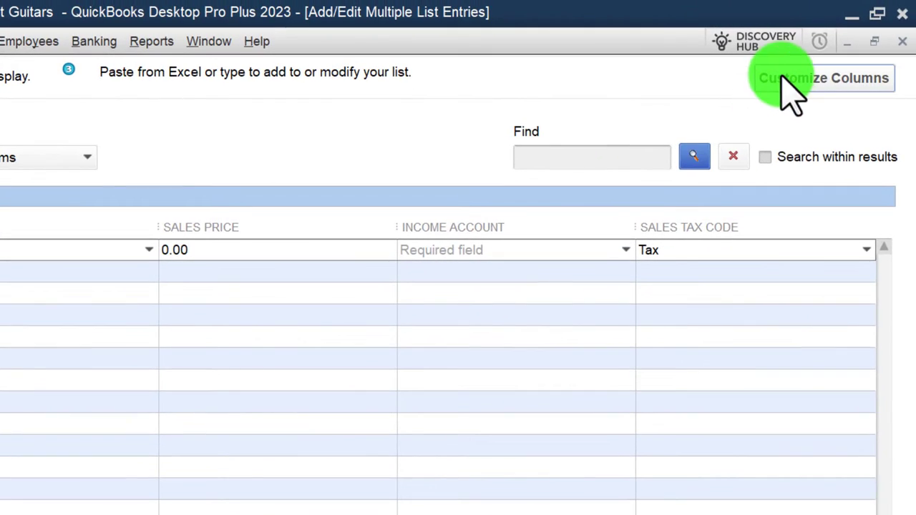
{"action": "left_click", "coordinate": [809, 61]}
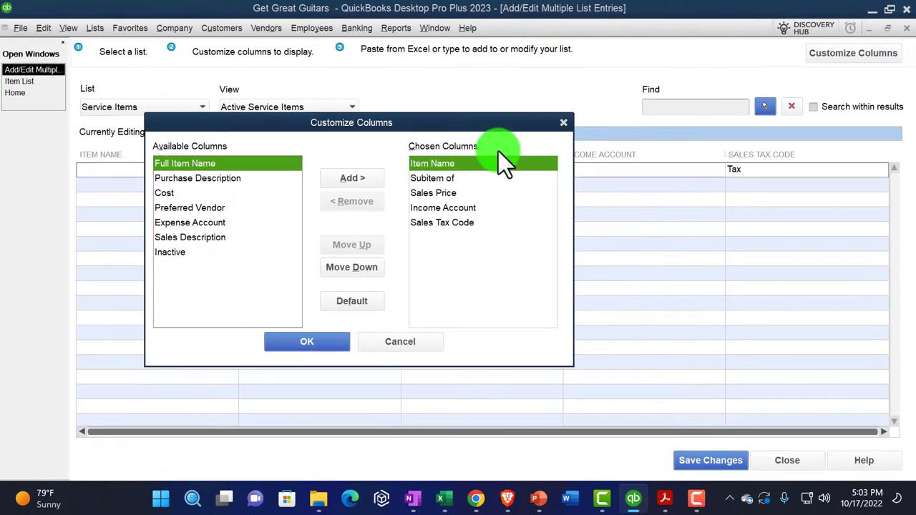
{"action": "left_click_drag", "start_coordinate": [388, 158], "coordinate": [583, 221]}
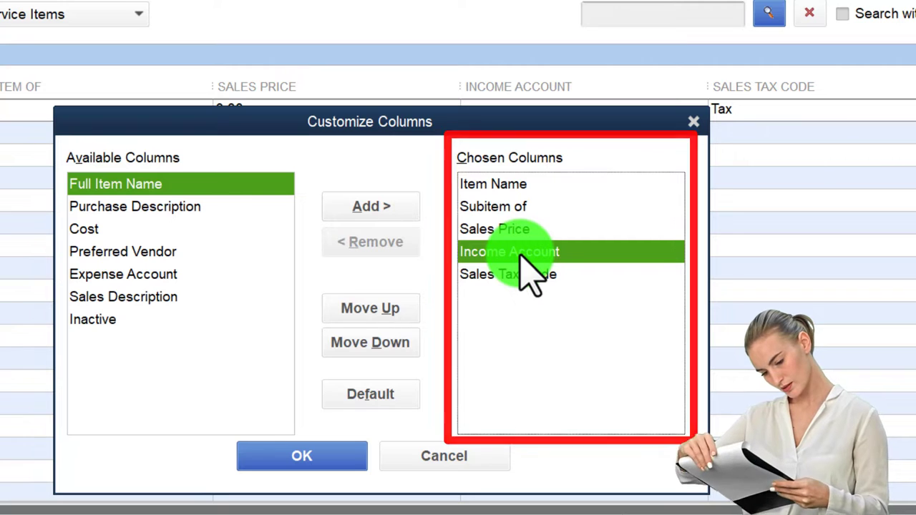
{"action": "left_click", "coordinate": [524, 277]}
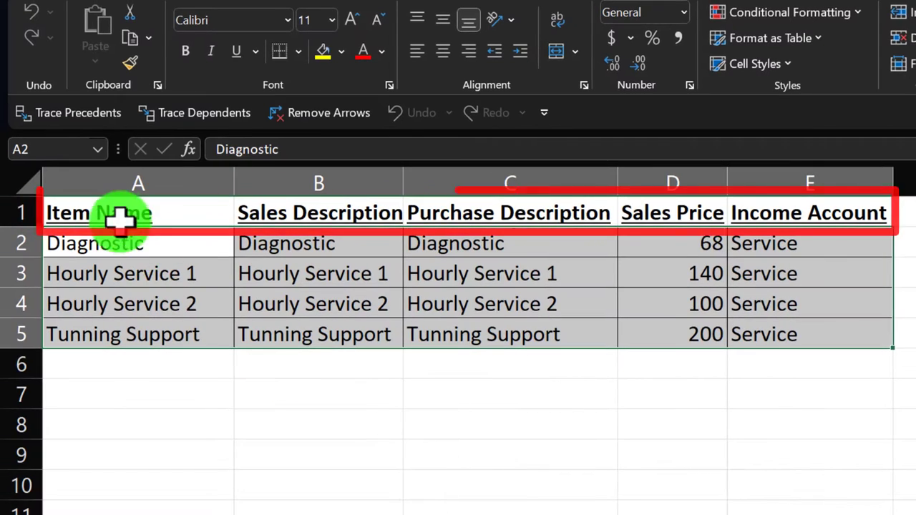
- Check the Item Name, Sales Description and Purchase Description headings in the Excel worksheet for the required column order
{"action": "left_click", "coordinate": [117, 211]}
{"action": "left_click", "coordinate": [348, 211]}
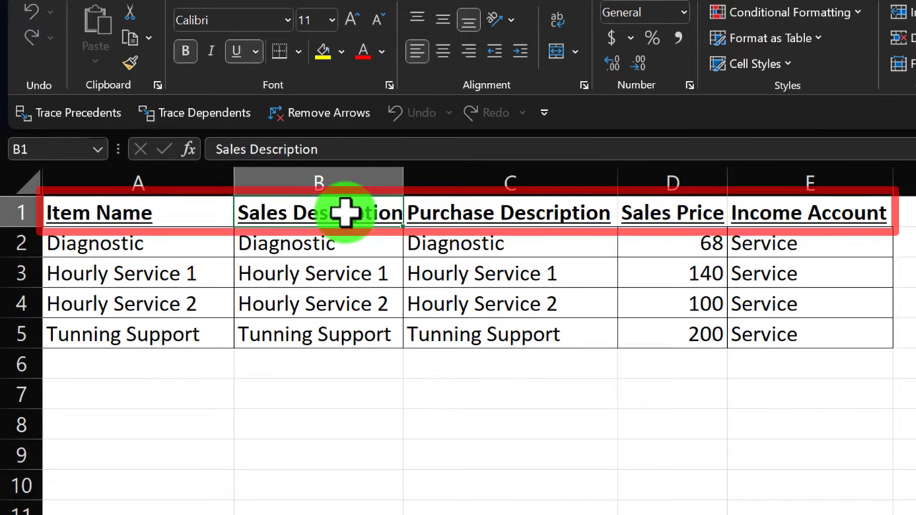
{"action": "left_click", "coordinate": [503, 212]}
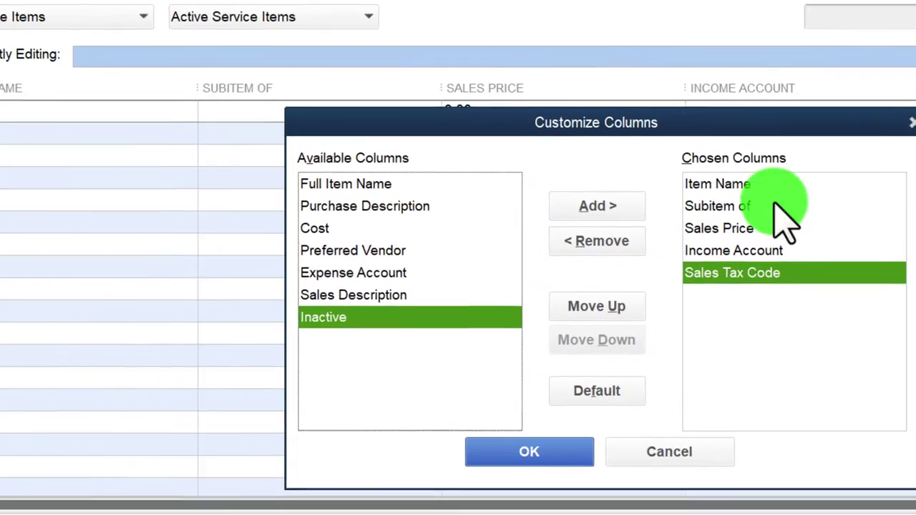
- In QuickBooks, remove Subitem of from the chosen columns
{"action": "left_click", "coordinate": [802, 215]}
{"action": "left_click", "coordinate": [563, 128]}
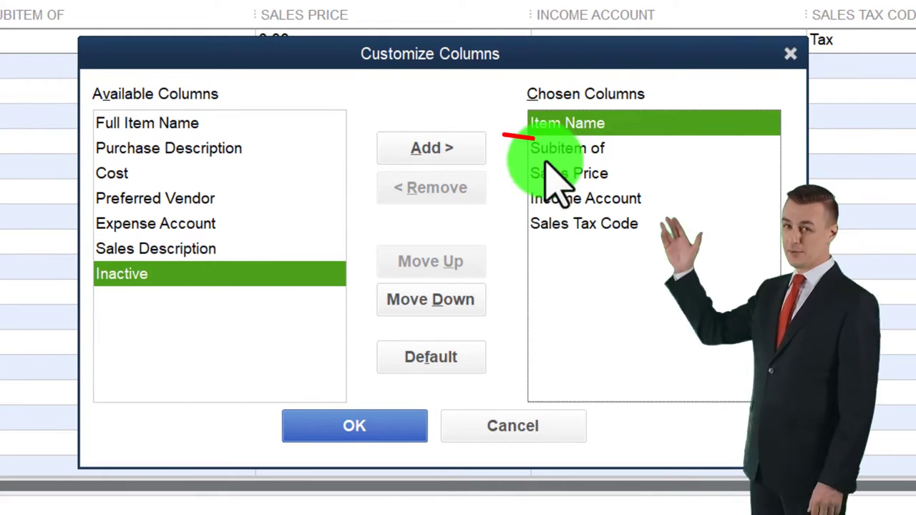
{"action": "left_click", "coordinate": [624, 152]}
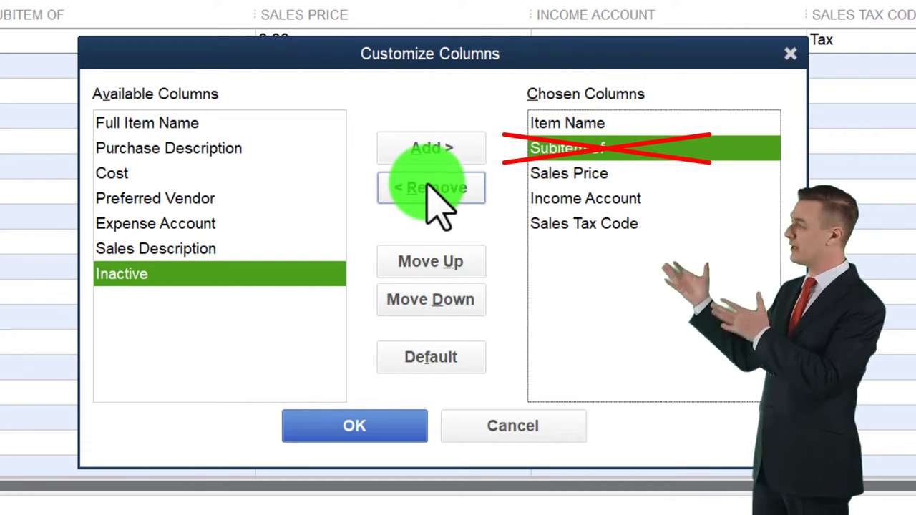
{"action": "left_click", "coordinate": [451, 189]}
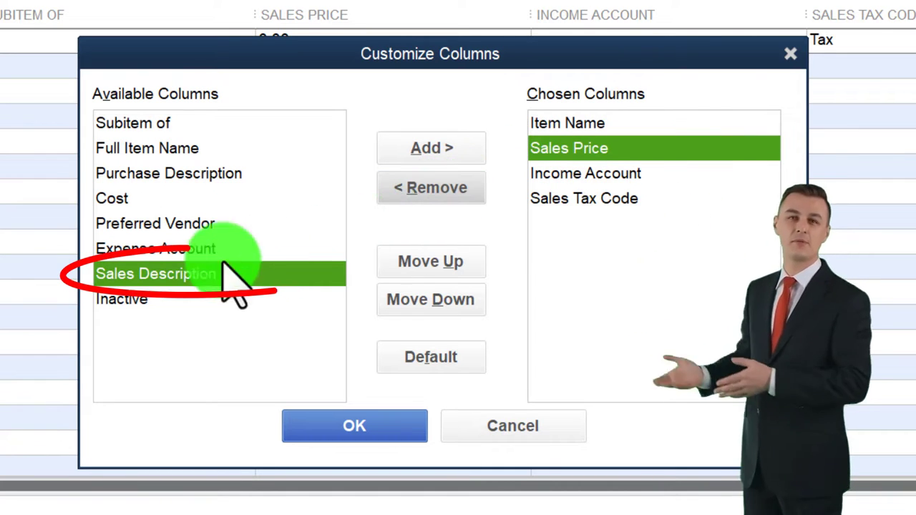
- Add Sales Description to the chosen columns and place it directly below Item Name
{"action": "left_click", "coordinate": [118, 279]}
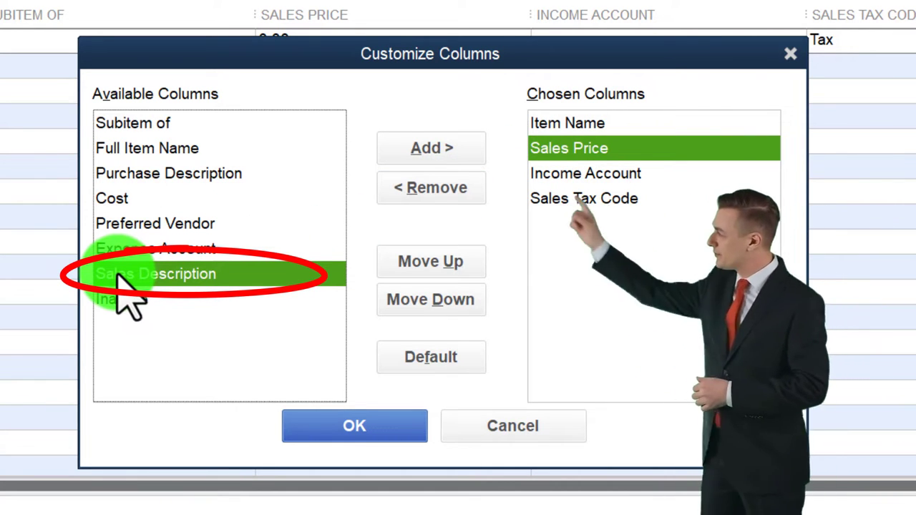
{"action": "left_click", "coordinate": [414, 150]}
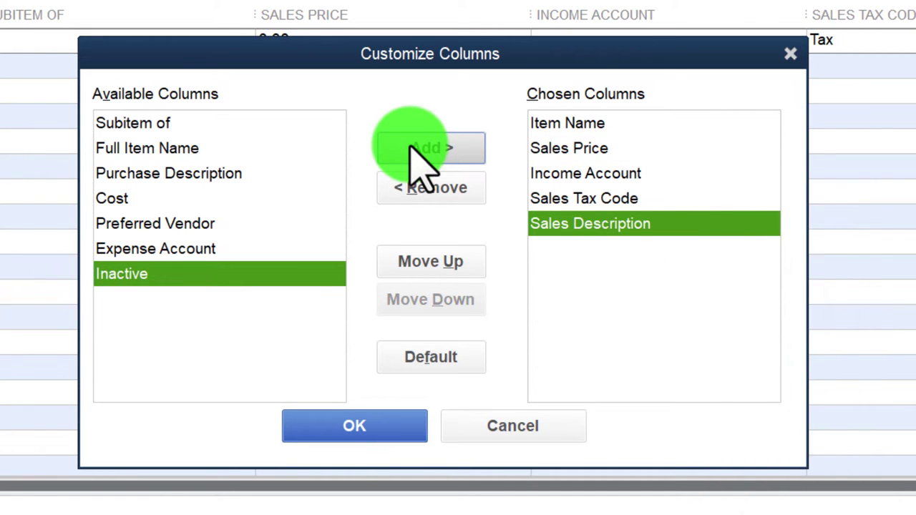
{"action": "left_click", "coordinate": [573, 239]}
{"action": "left_click", "coordinate": [453, 263]}
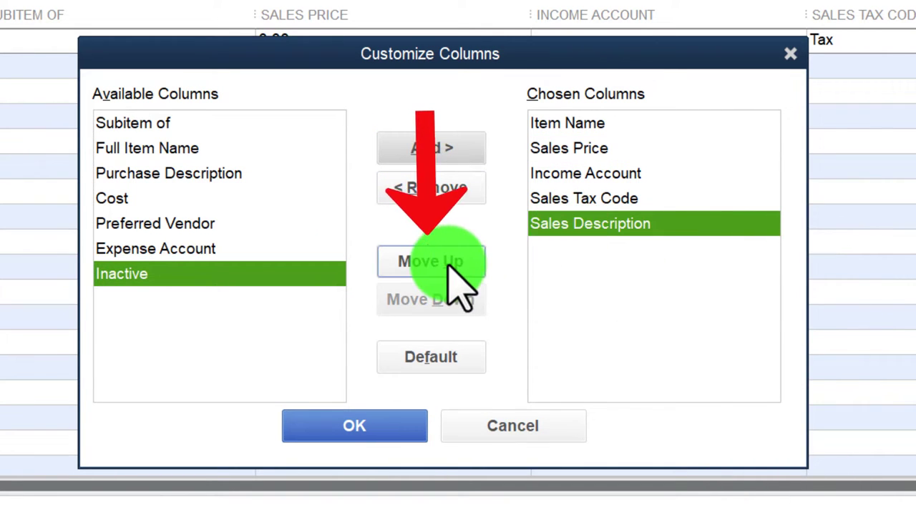
{"action": "left_click", "coordinate": [450, 267]}
{"action": "left_click", "coordinate": [449, 266]}
{"action": "left_click", "coordinate": [450, 266]}
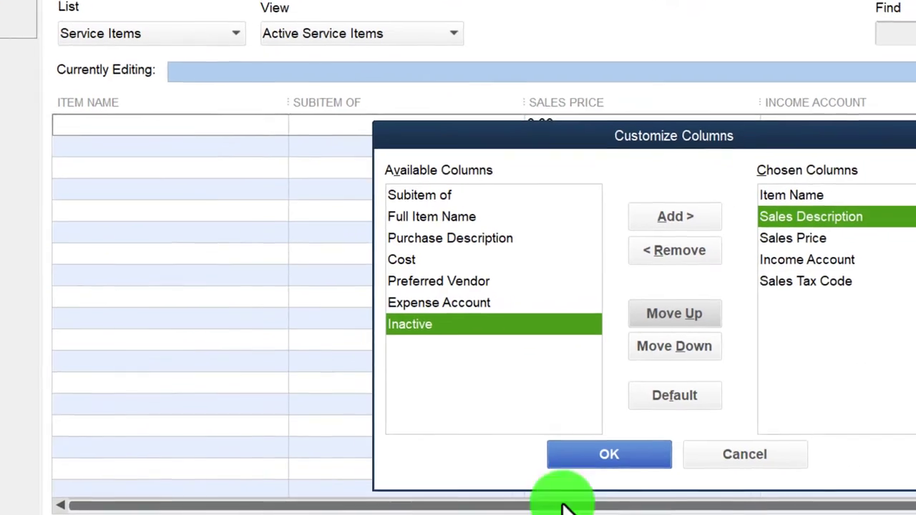
- Add Purchase Description to the chosen columns directly below Sales Description, and check the Sales Price and Income Account entries
{"action": "left_click", "coordinate": [501, 382]}
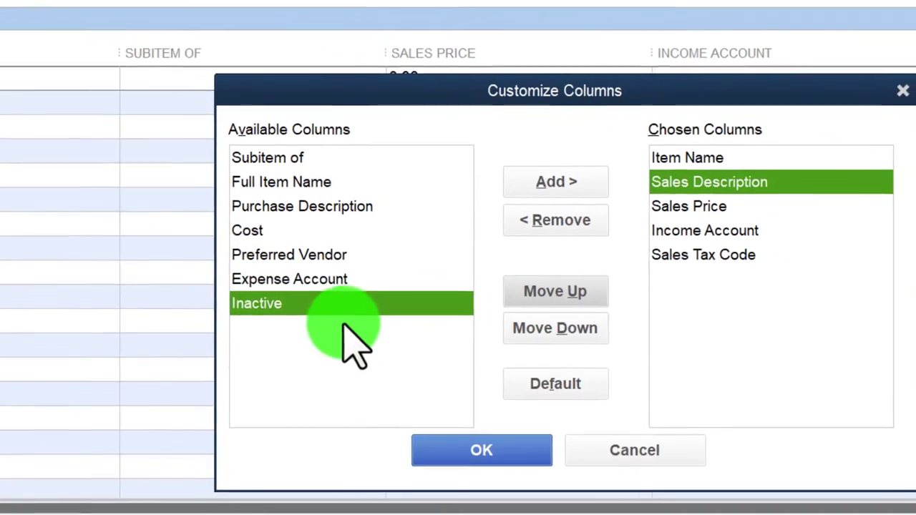
{"action": "left_click", "coordinate": [245, 194]}
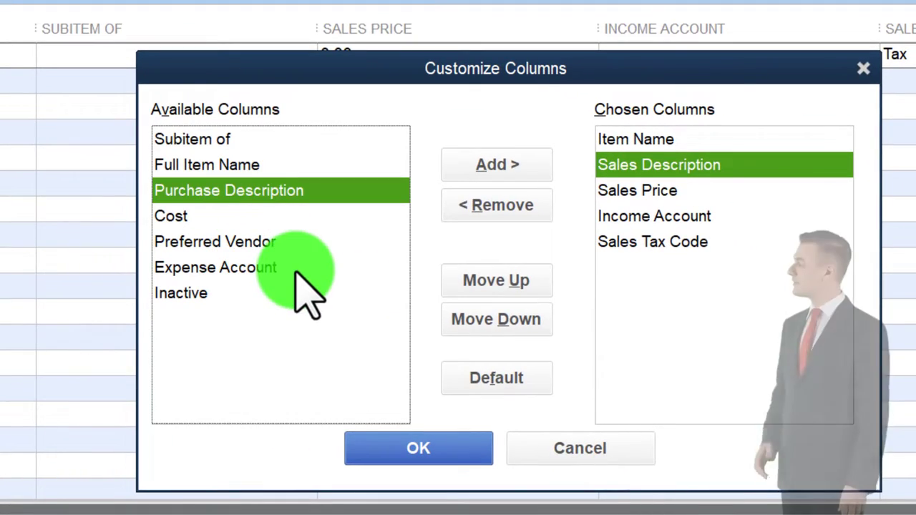
{"action": "left_click", "coordinate": [477, 170]}
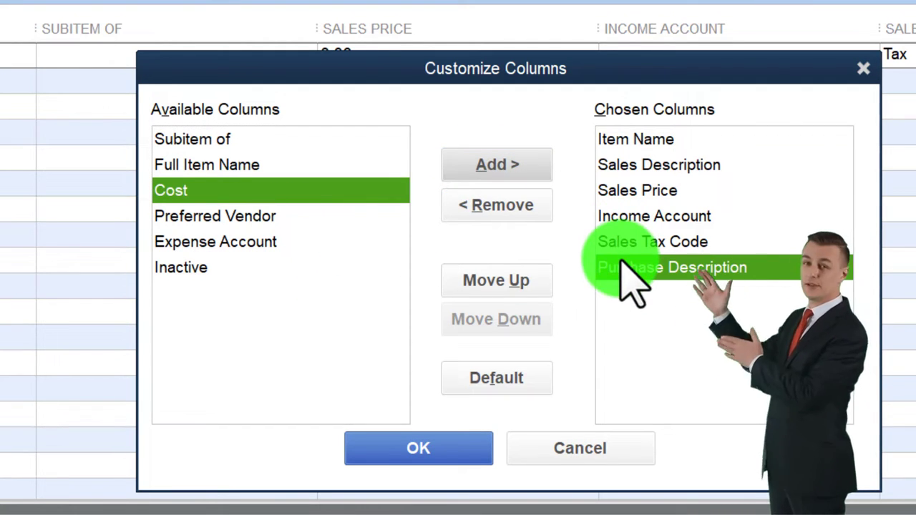
{"action": "left_click", "coordinate": [509, 284]}
{"action": "left_click", "coordinate": [509, 284]}
{"action": "left_click", "coordinate": [509, 284]}
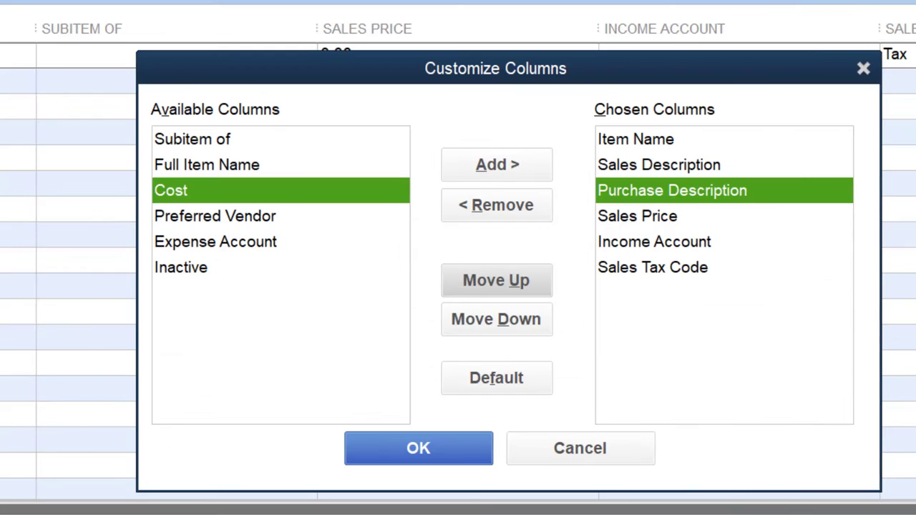
{"action": "left_click", "coordinate": [628, 218]}
{"action": "left_click", "coordinate": [627, 241]}
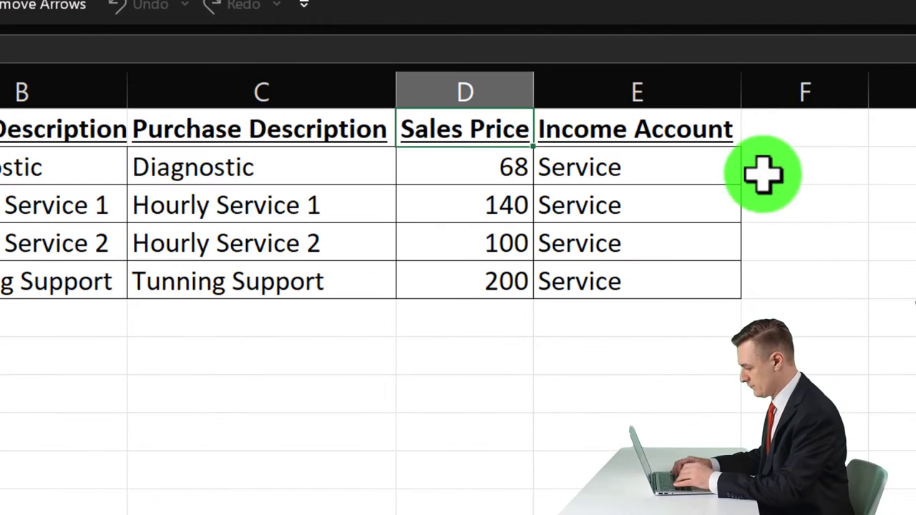
- In the Excel worksheet, add a Sales Tax Code heading in F1 and fill F2:F5 with Non
{"action": "left_click", "coordinate": [803, 117]}
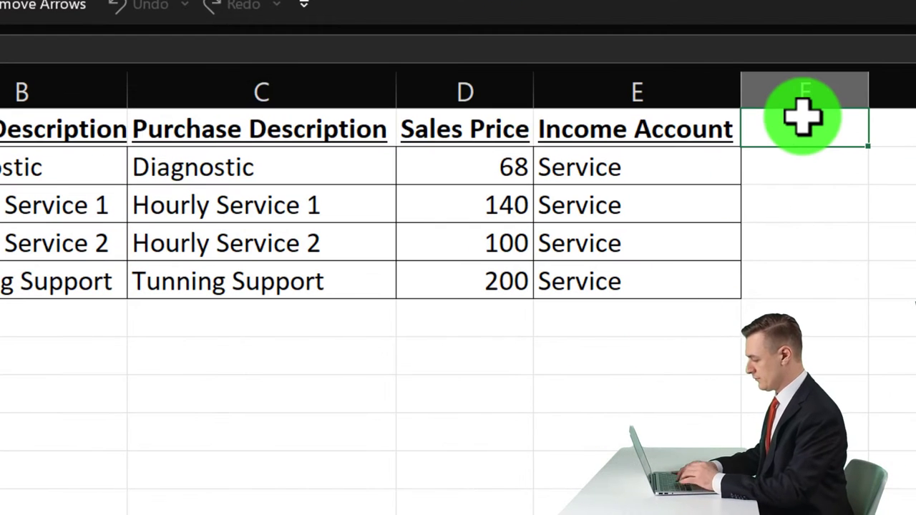
{"action": "type", "text": "Sales Tax Cod"}
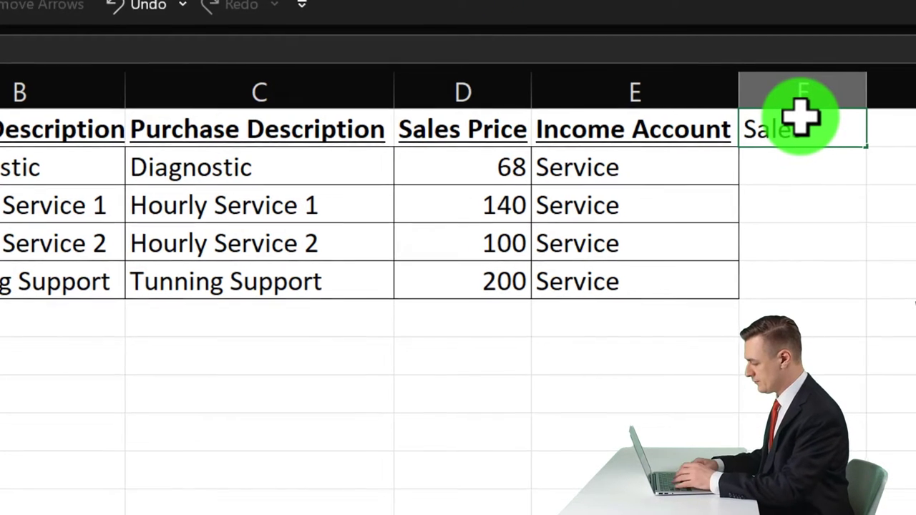
{"action": "type", "text": "e"}
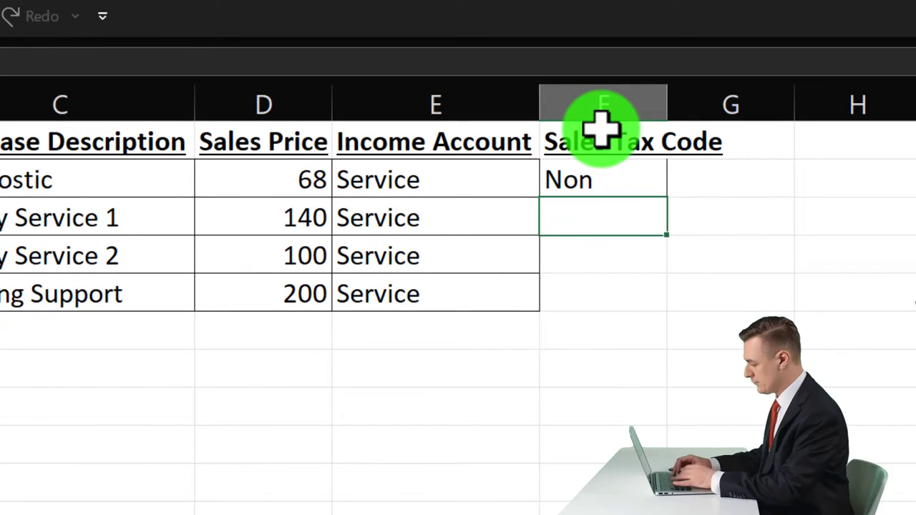
{"action": "left_click", "coordinate": [616, 179]}
{"action": "left_click_drag", "start_coordinate": [667, 199], "coordinate": [660, 312]}
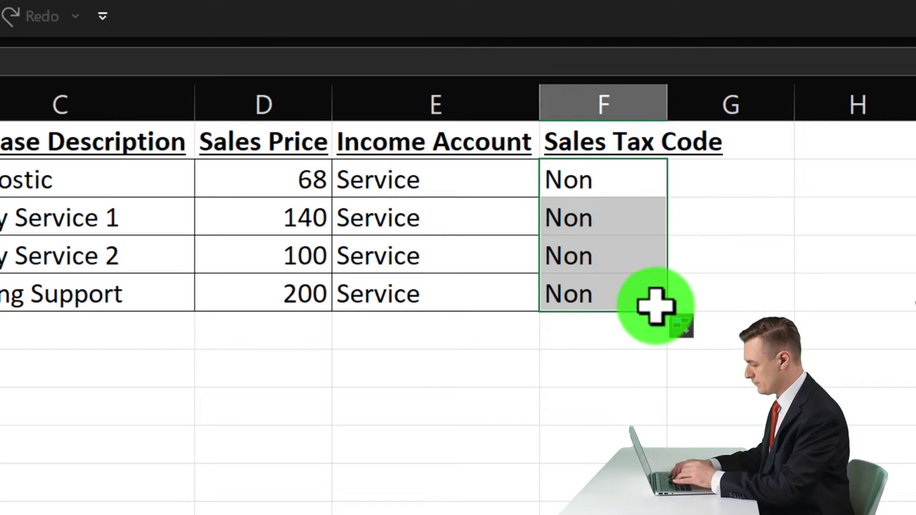
{"action": "left_click", "coordinate": [468, 412]}
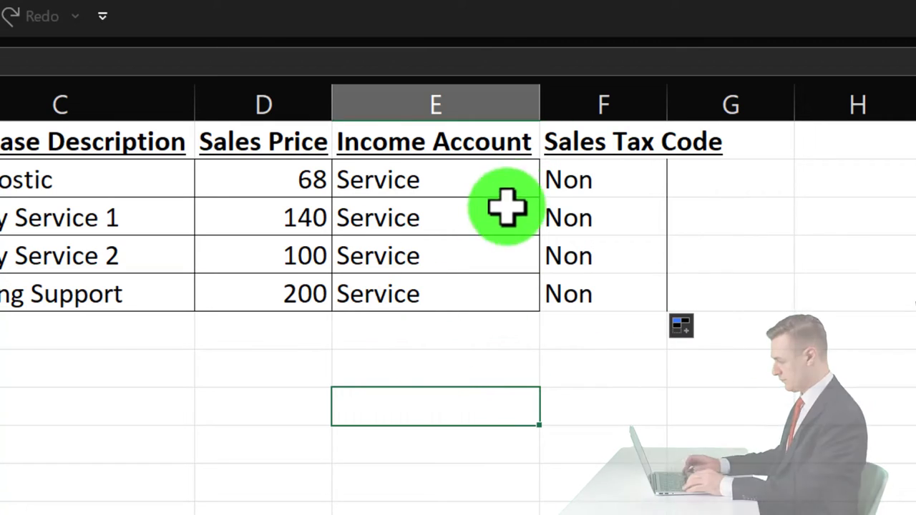
- Apply All Borders to the sales tax code cells F2:F5
{"action": "left_click_drag", "start_coordinate": [614, 178], "coordinate": [622, 286]}
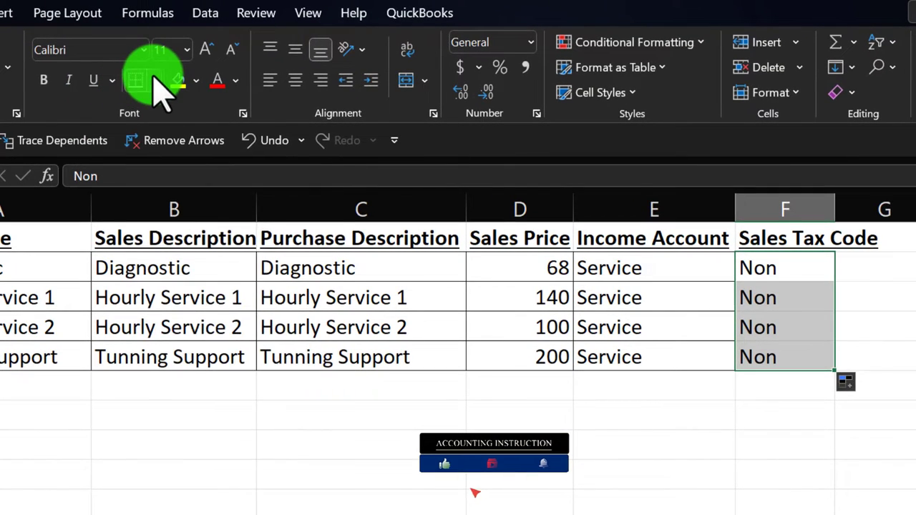
{"action": "left_click", "coordinate": [153, 77]}
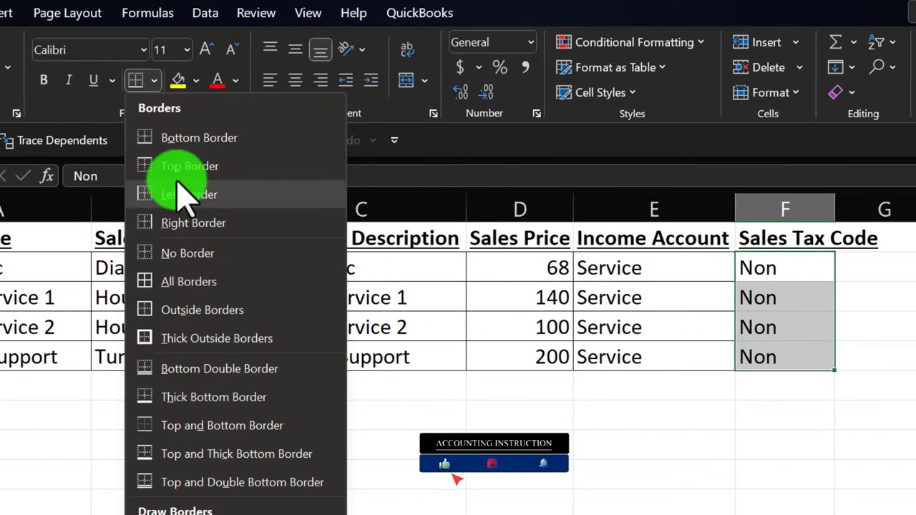
{"action": "left_click", "coordinate": [187, 281]}
{"action": "left_click", "coordinate": [313, 444]}
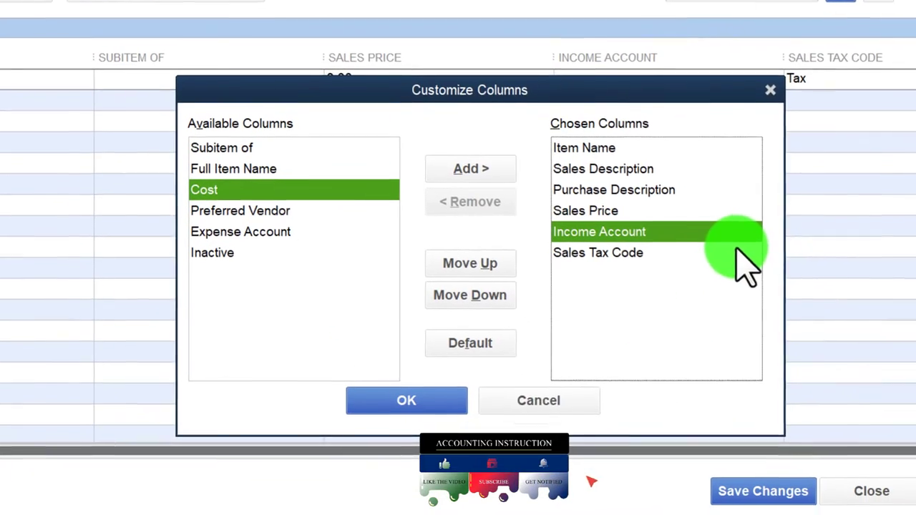
- In QuickBooks, apply the customized columns and choose Non as the sales tax code in the first item row
{"action": "left_click", "coordinate": [418, 399]}
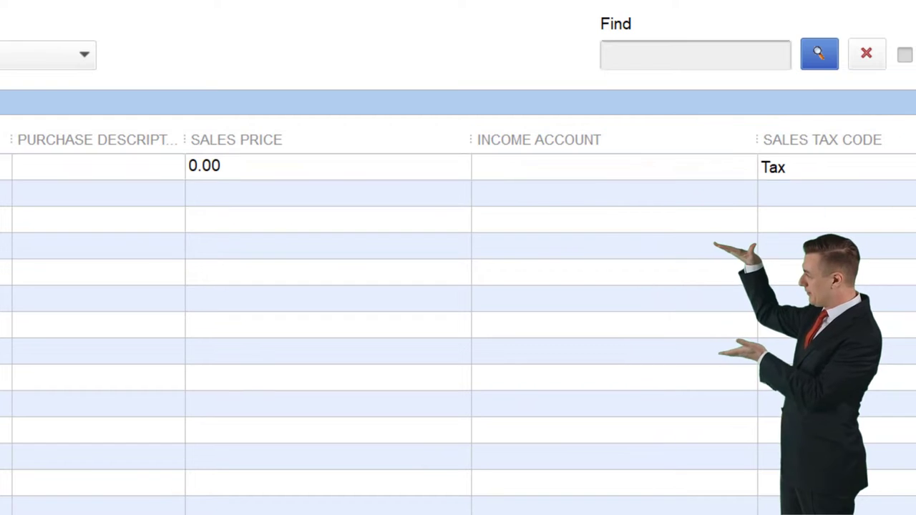
{"action": "left_click", "coordinate": [915, 163]}
{"action": "left_click", "coordinate": [915, 160]}
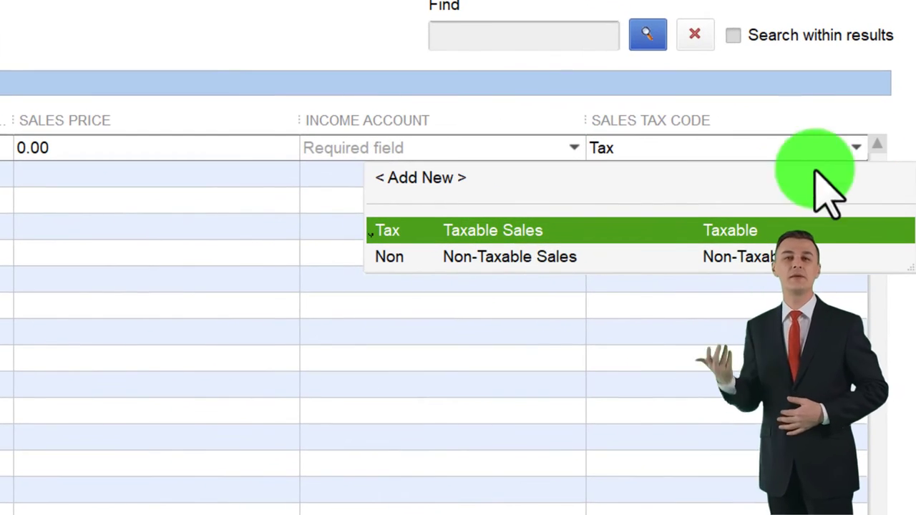
{"action": "left_click", "coordinate": [548, 259]}
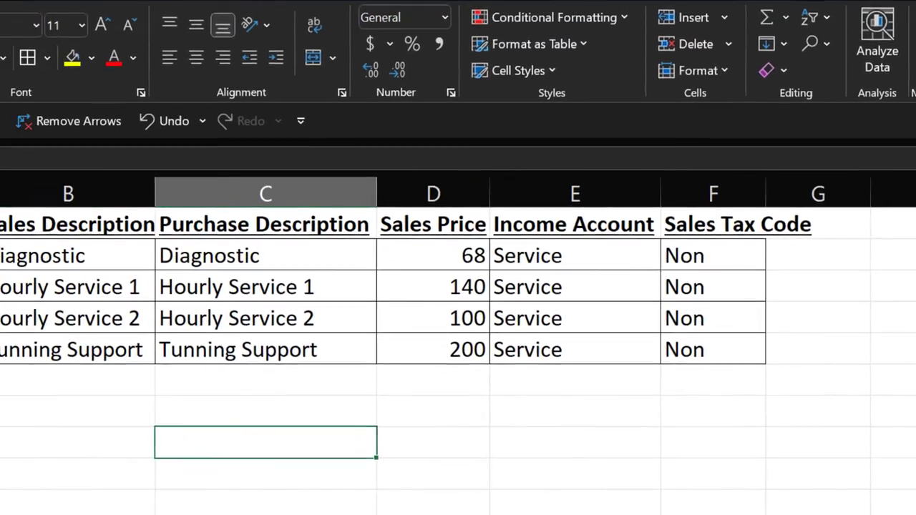
- Copy the four service item rows from the Excel worksheet and paste them into QuickBooks, starting at the first Item Name cell
{"action": "left_click_drag", "start_coordinate": [45, 256], "coordinate": [745, 327]}
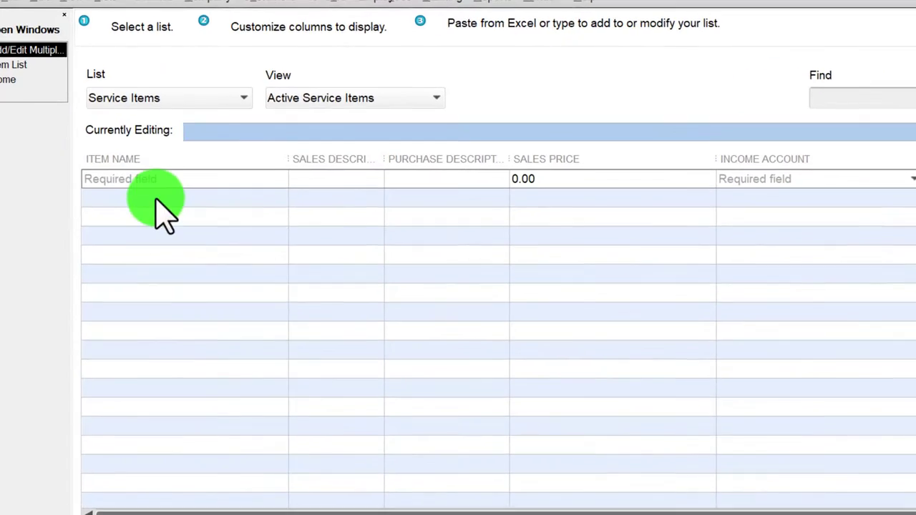
{"action": "left_click", "coordinate": [118, 175]}
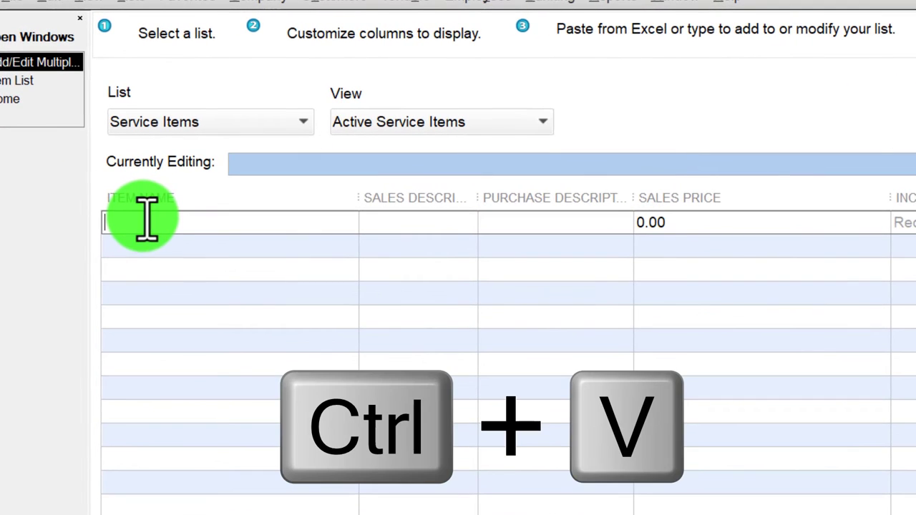
{"action": "type", "text": "Diagnostic\tDiagnostic\tDiagnostic\t68.00 Hourly Service 1\tHourly Service 1\tHourly Service 1\t140.00 Hourly Service 2\tHourly Service 2\tHourly Service 2\t100.00 Tunning Support\tTunning Support\tTunning Support\t200.00"}
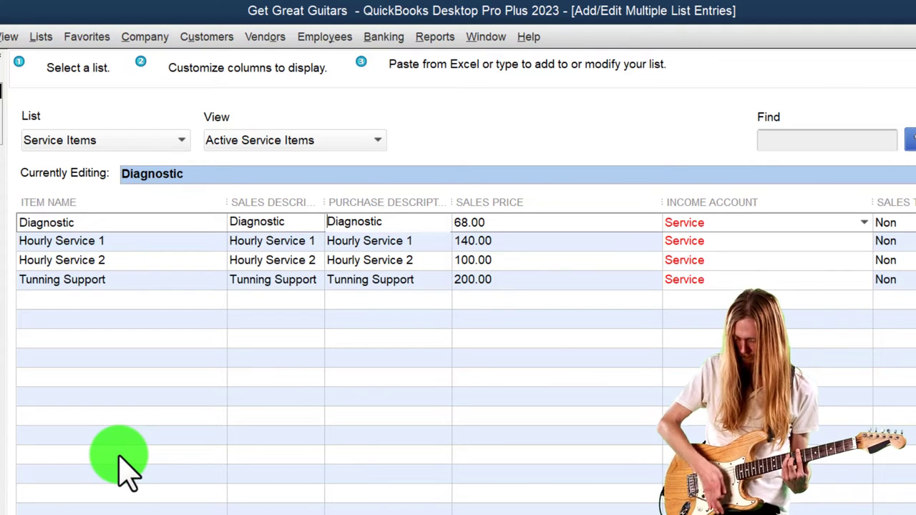
- Check the accounts available as the Diagnostic item's income account, without setting up a Service account from the entry grid
{"action": "key", "text": "Tab"}
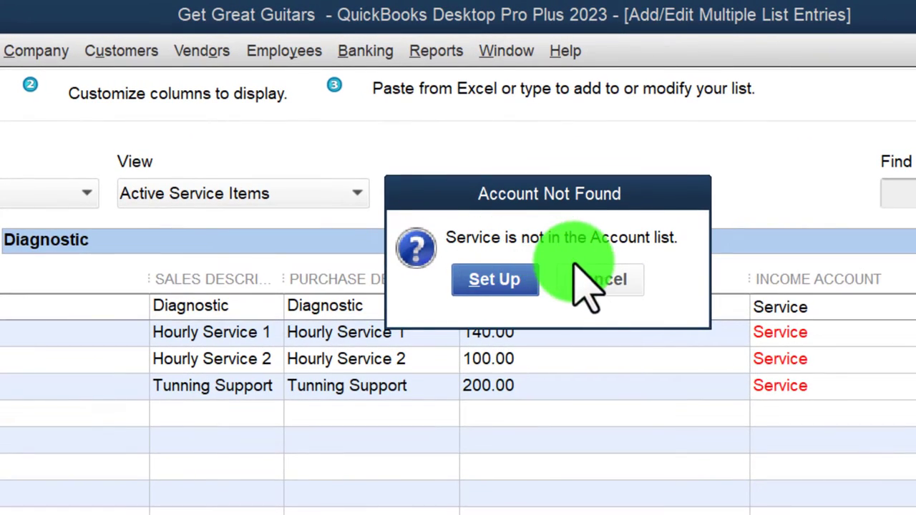
{"action": "left_click", "coordinate": [594, 281]}
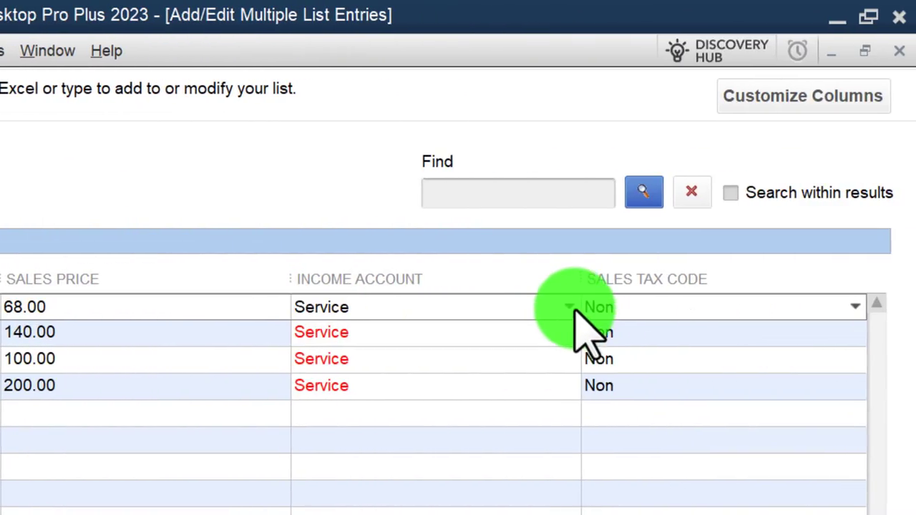
{"action": "left_click", "coordinate": [570, 307]}
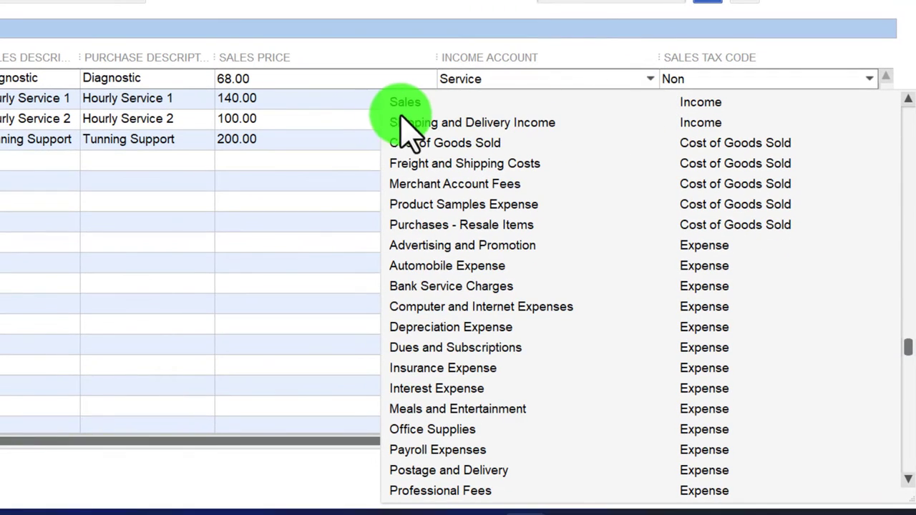
{"action": "left_click", "coordinate": [650, 79]}
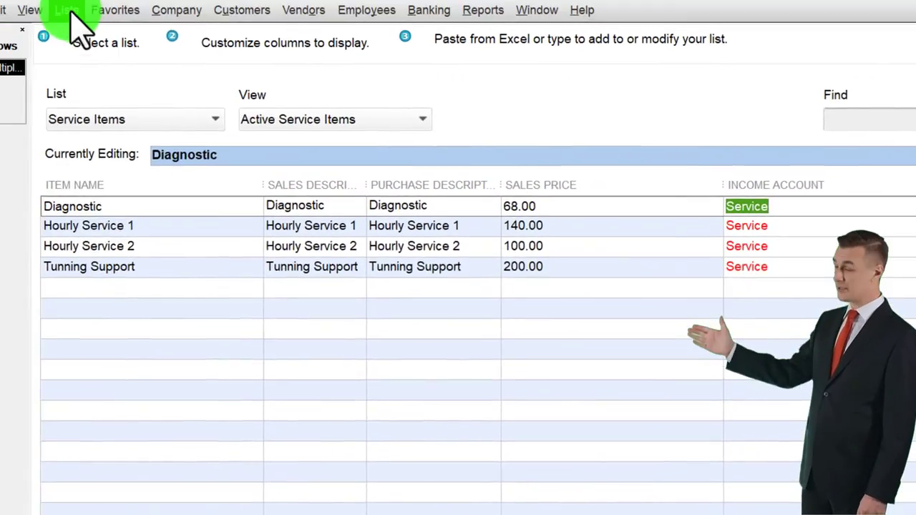
- Open the Chart of Accounts and examine the existing income accounts
{"action": "left_click", "coordinate": [122, 32]}
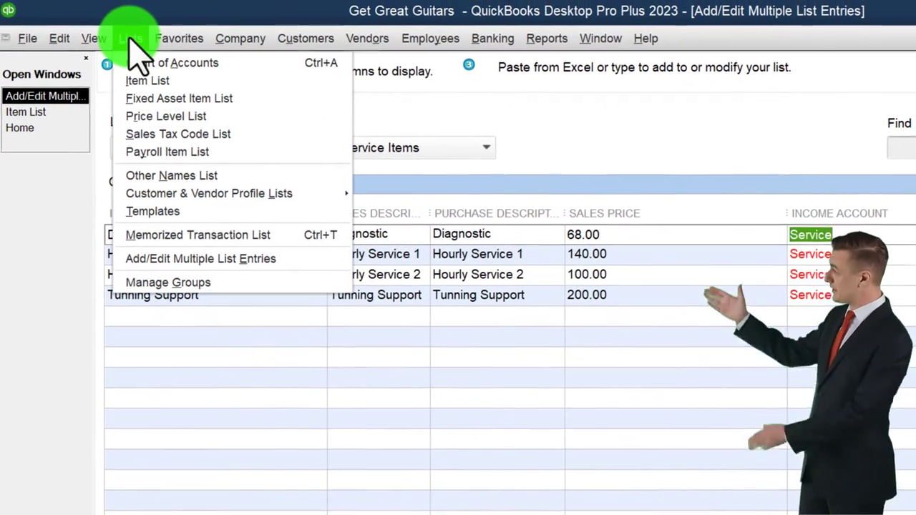
{"action": "key", "text": "Escape"}
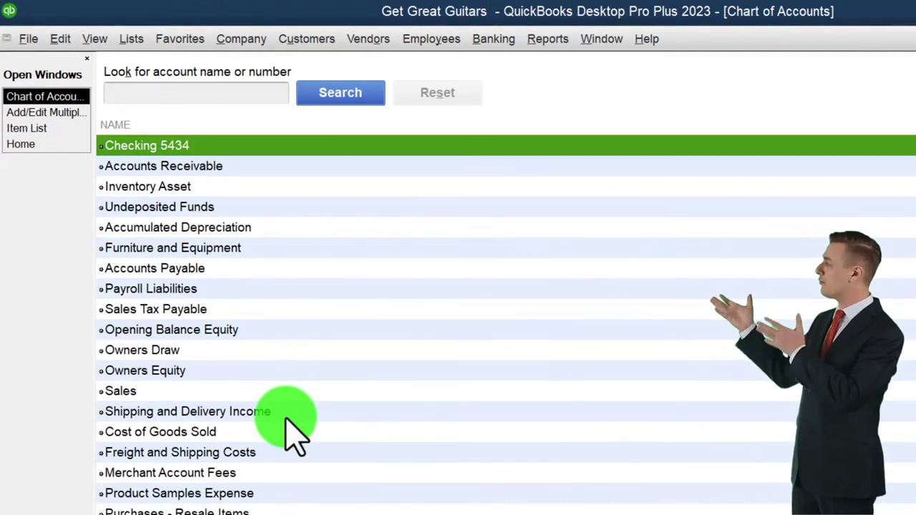
{"action": "scroll", "coordinate": [290, 430], "scroll_direction": "down", "scroll_amount": 3}
{"action": "scroll", "coordinate": [812, 374], "scroll_direction": "up", "scroll_amount": 1}
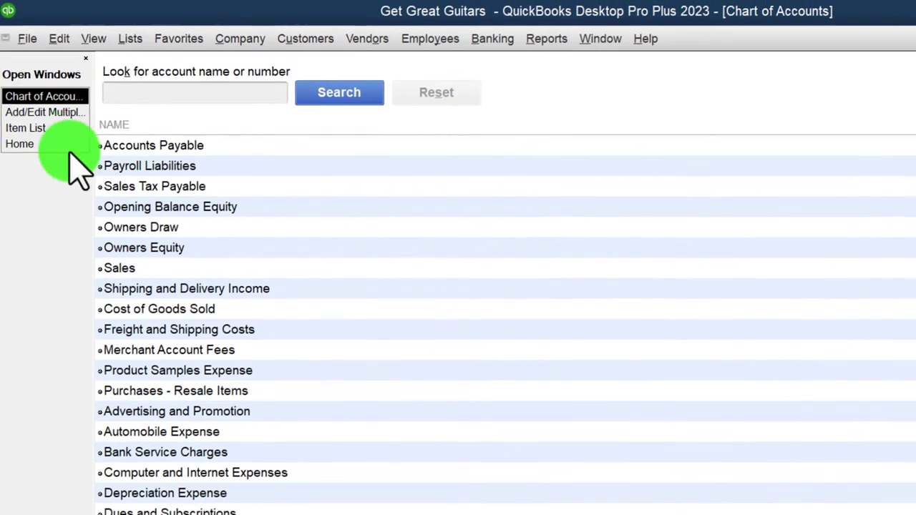
- Examine the item choices on a new blank invoice and close the invoice without filling it in
{"action": "left_click", "coordinate": [43, 144]}
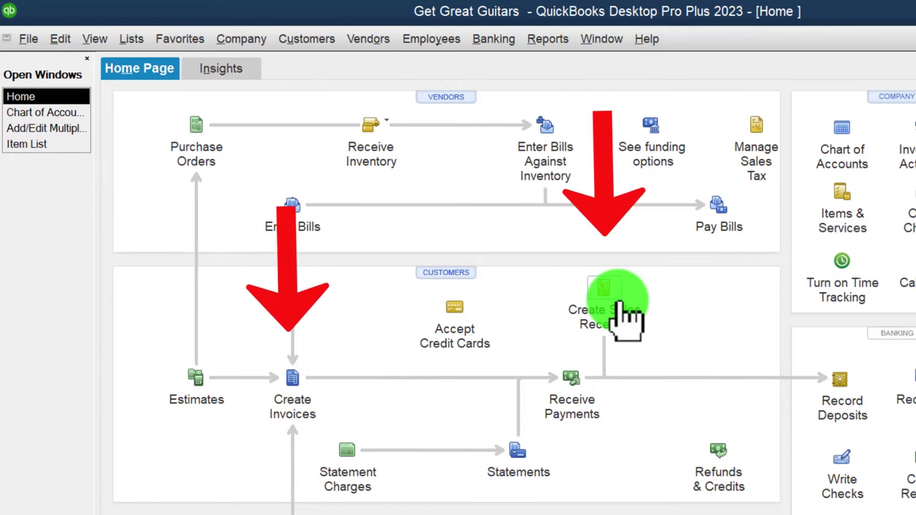
{"action": "left_click", "coordinate": [295, 403]}
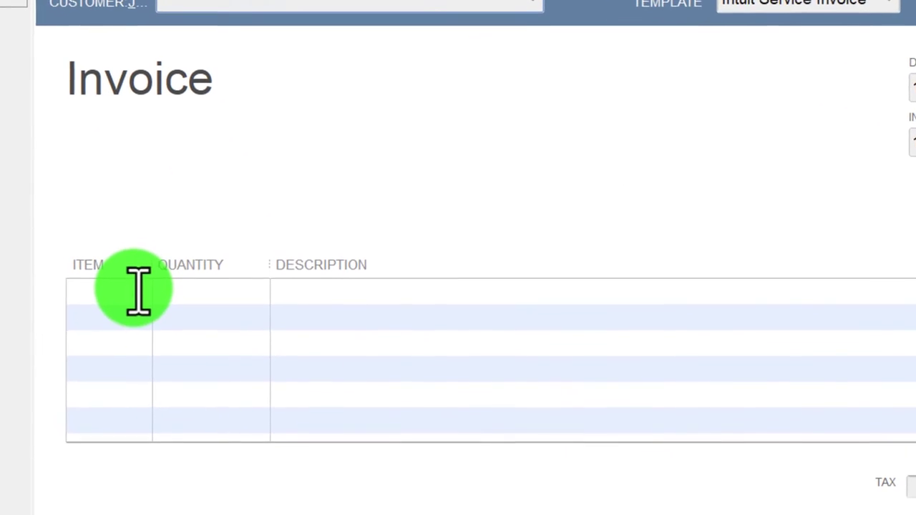
{"action": "left_click", "coordinate": [187, 395]}
{"action": "left_click", "coordinate": [143, 290]}
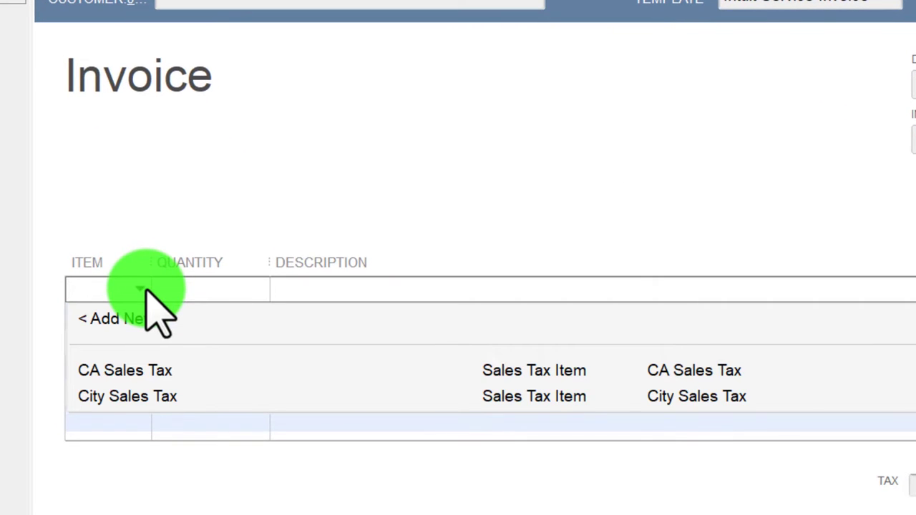
{"action": "key", "text": "Escape"}
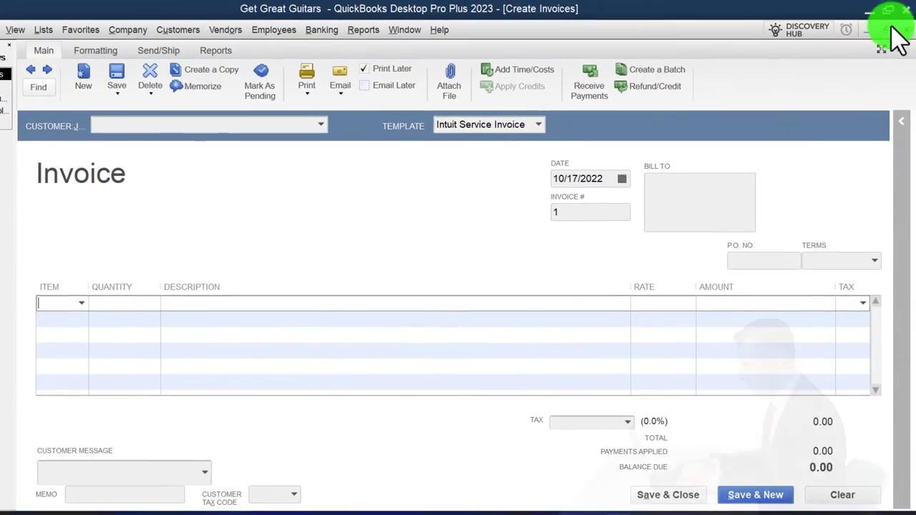
{"action": "left_click", "coordinate": [905, 31]}
- Create an Income account named Service Revenue in the Chart of Accounts and save it
{"action": "left_click", "coordinate": [98, 114]}
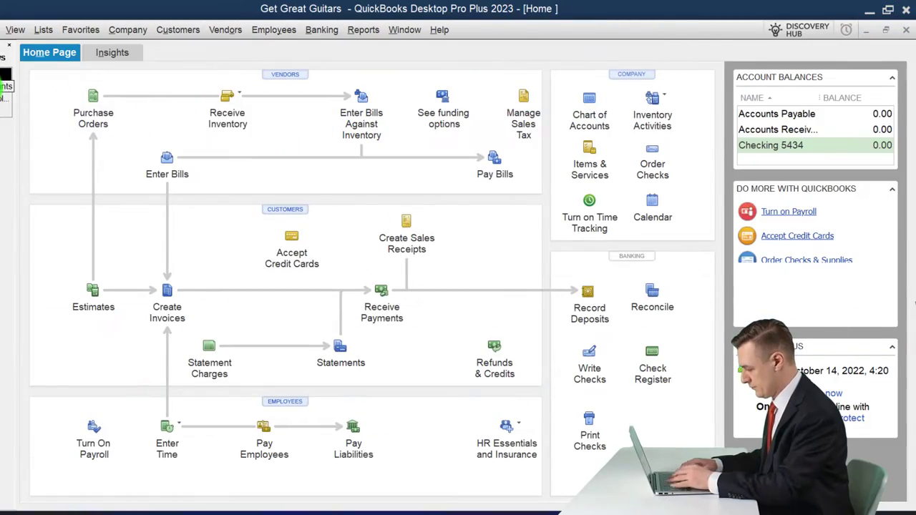
{"action": "key", "text": "ctrl+a"}
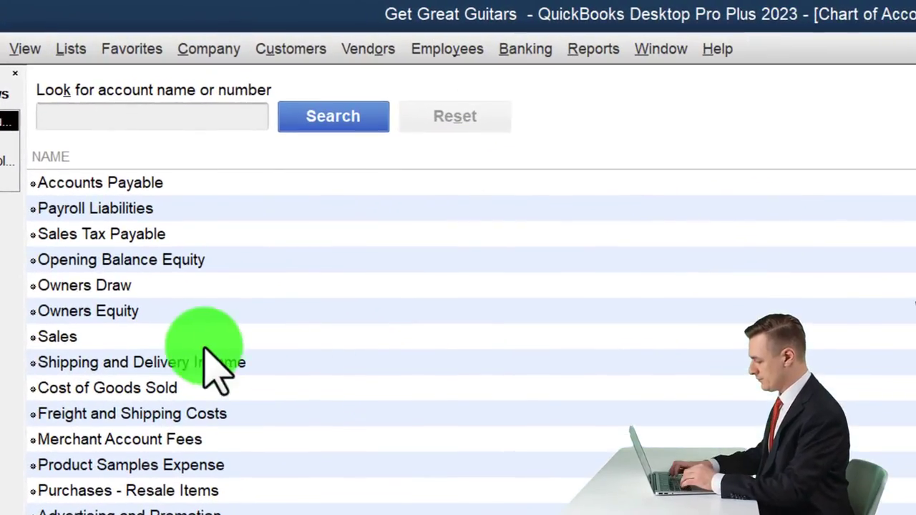
{"action": "left_click", "coordinate": [186, 342]}
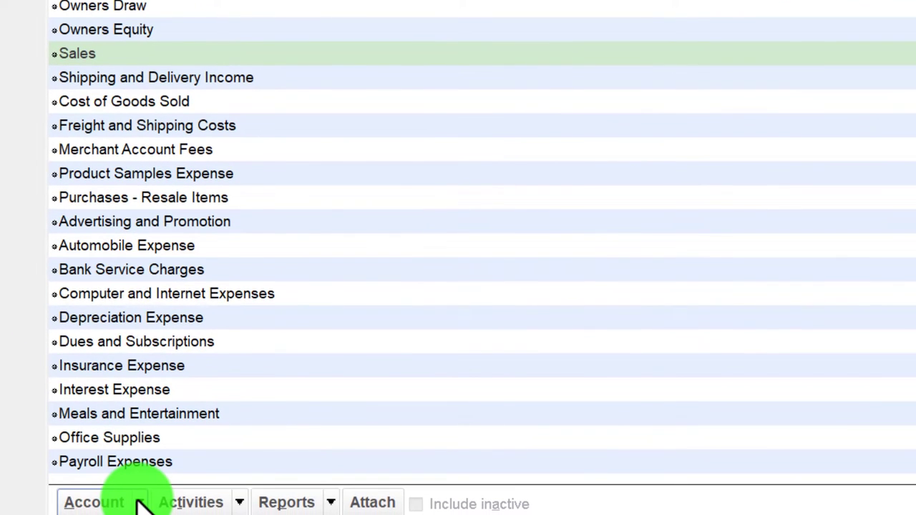
{"action": "left_click", "coordinate": [141, 503]}
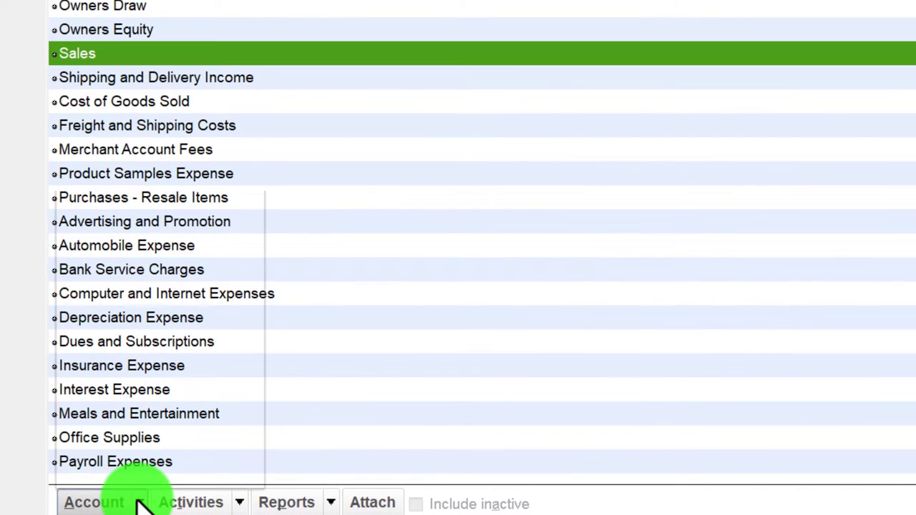
{"action": "left_click", "coordinate": [111, 210]}
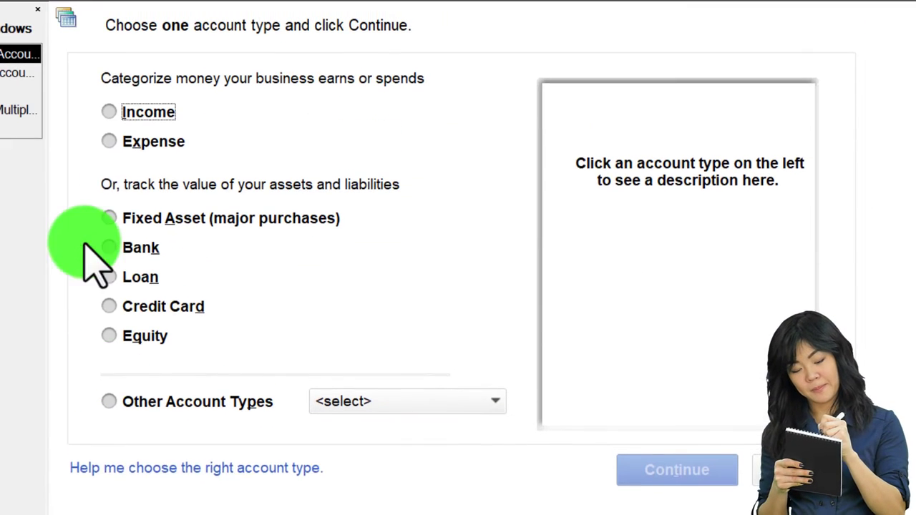
{"action": "left_click", "coordinate": [112, 131]}
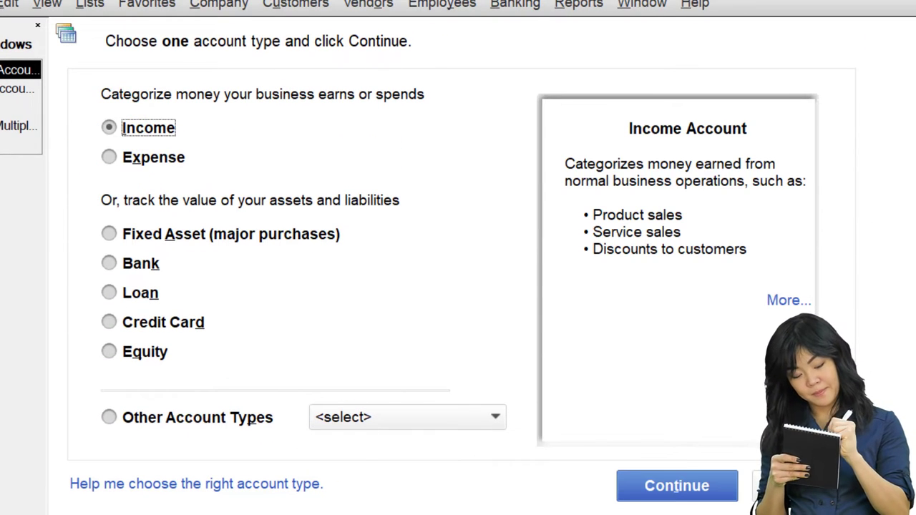
{"action": "left_click", "coordinate": [692, 484]}
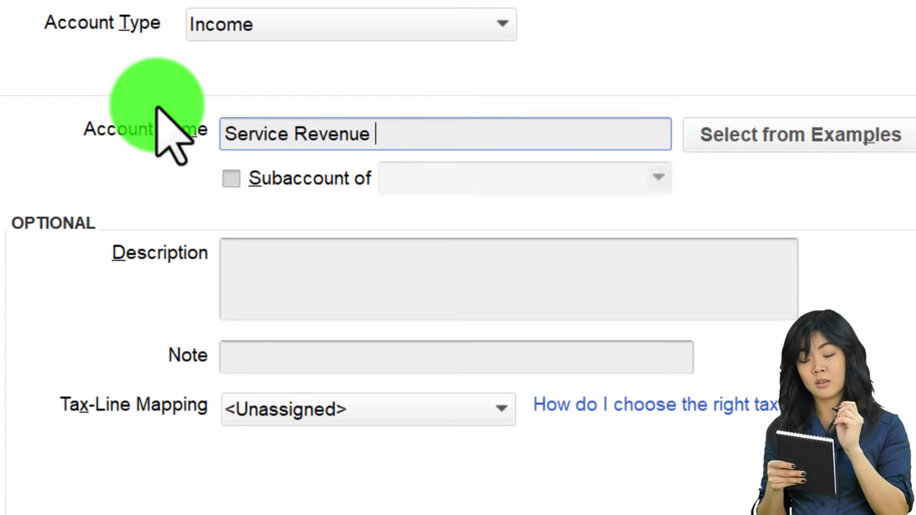
{"action": "key", "text": "Tab"}
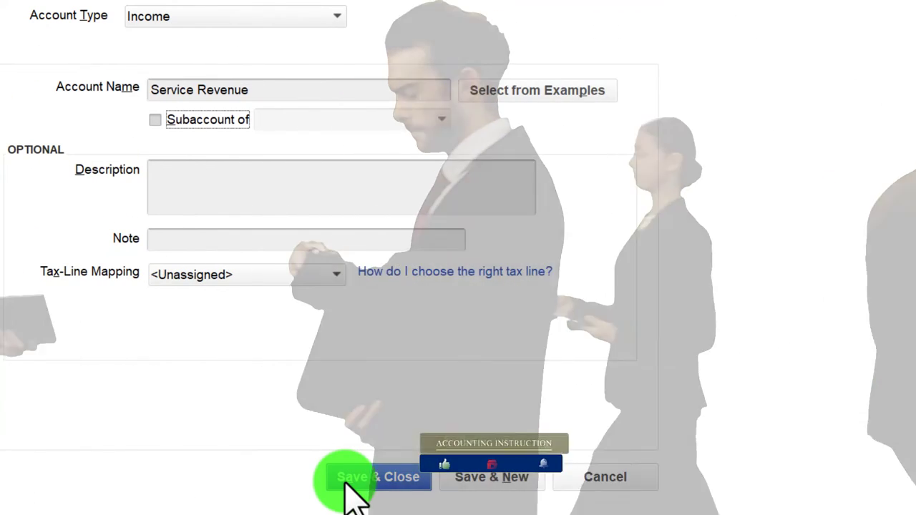
{"action": "left_click", "coordinate": [346, 482]}
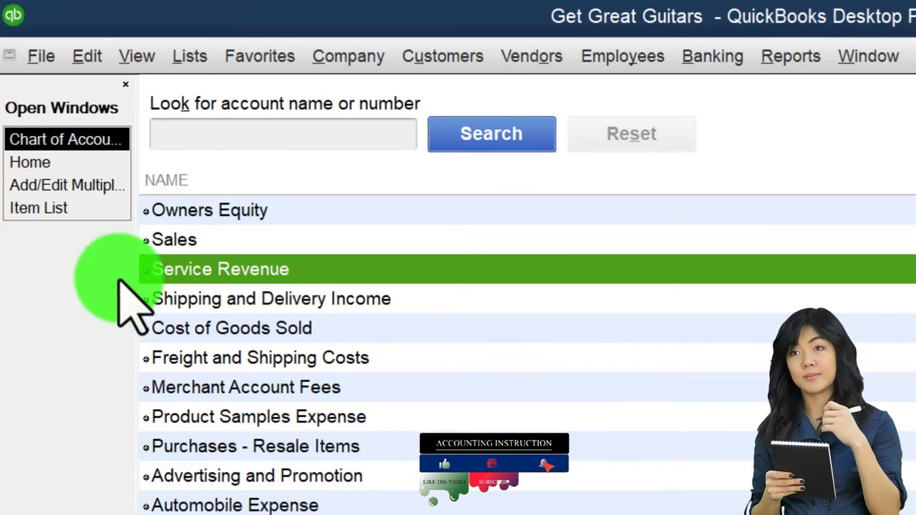
- Back in the Add/Edit Multiple List Entries window, set the income account of Diagnostic and Hourly Service 1 to Service Revenue
{"action": "left_click", "coordinate": [68, 184]}
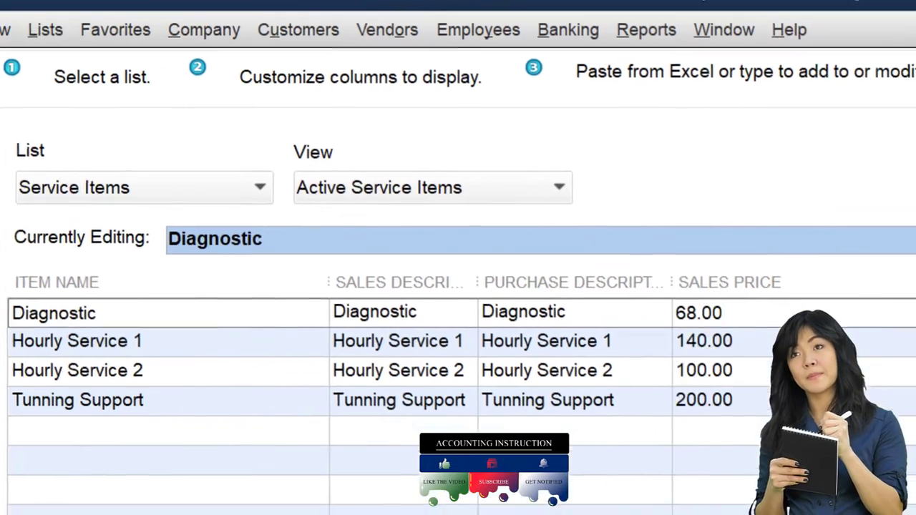
{"action": "left_click", "coordinate": [915, 340]}
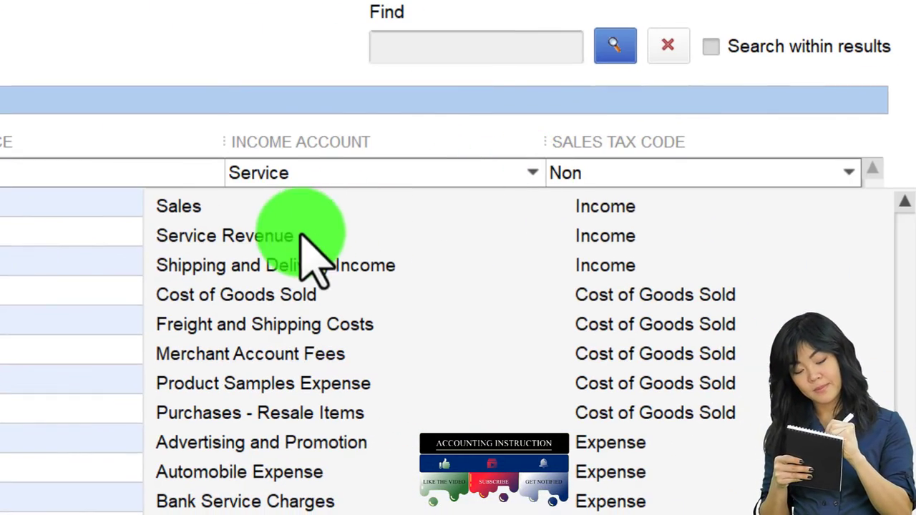
{"action": "left_click", "coordinate": [301, 236]}
{"action": "left_click", "coordinate": [533, 205]}
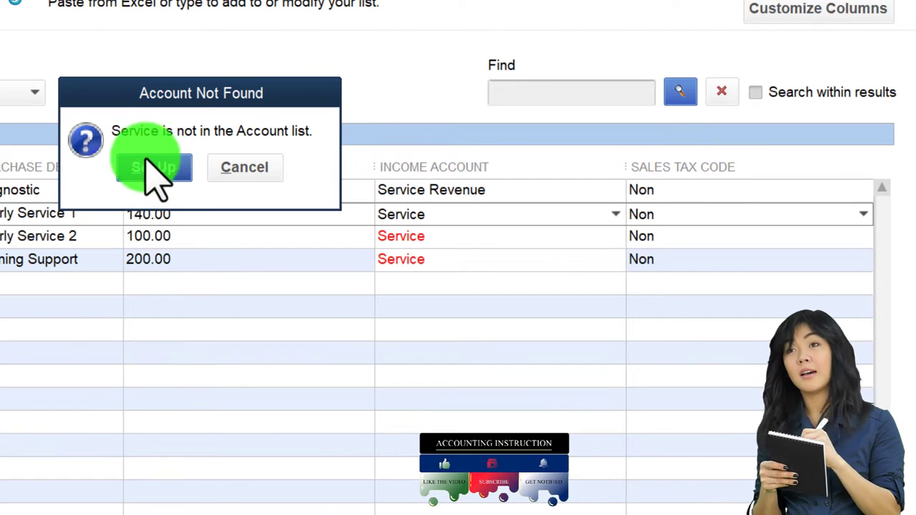
{"action": "left_click", "coordinate": [261, 166]}
{"action": "left_click", "coordinate": [612, 209]}
{"action": "left_click", "coordinate": [489, 259]}
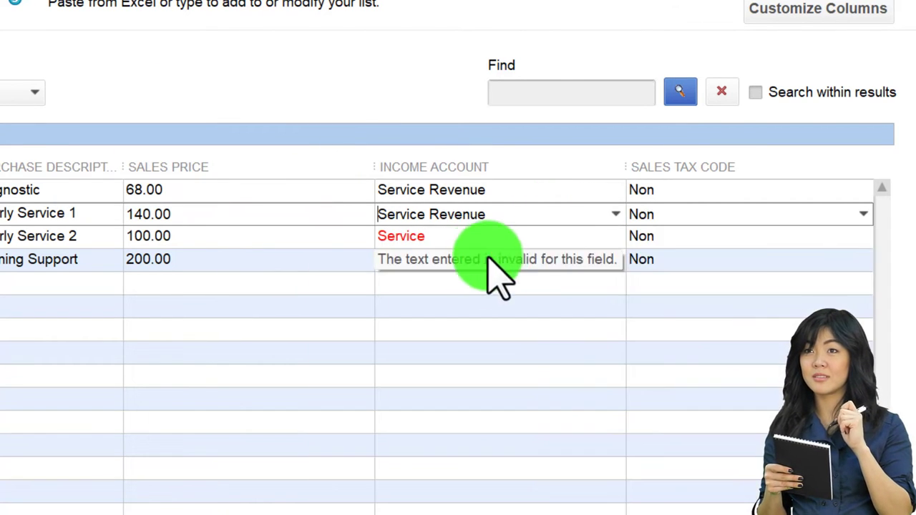
- Set the income account of Hourly Service 2 and Tunning Support to Service Revenue
{"action": "left_click", "coordinate": [544, 240]}
{"action": "left_click", "coordinate": [256, 166]}
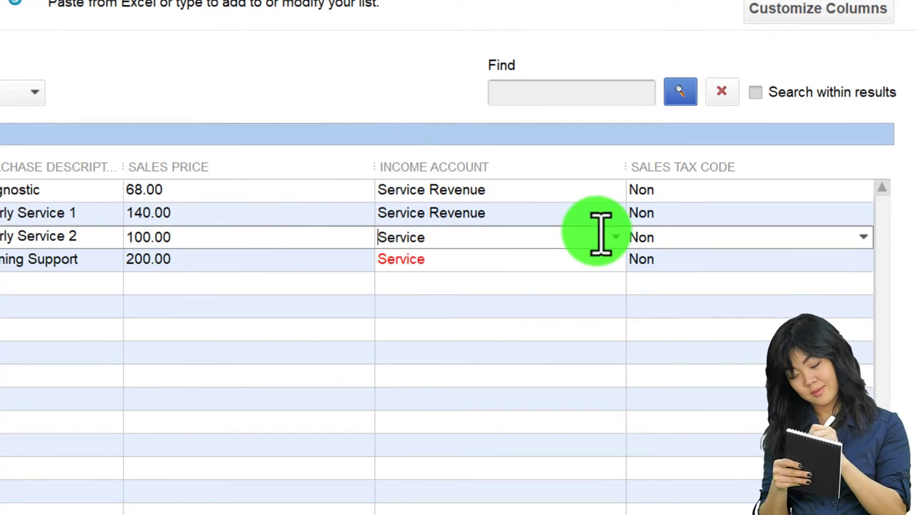
{"action": "left_click", "coordinate": [614, 238]}
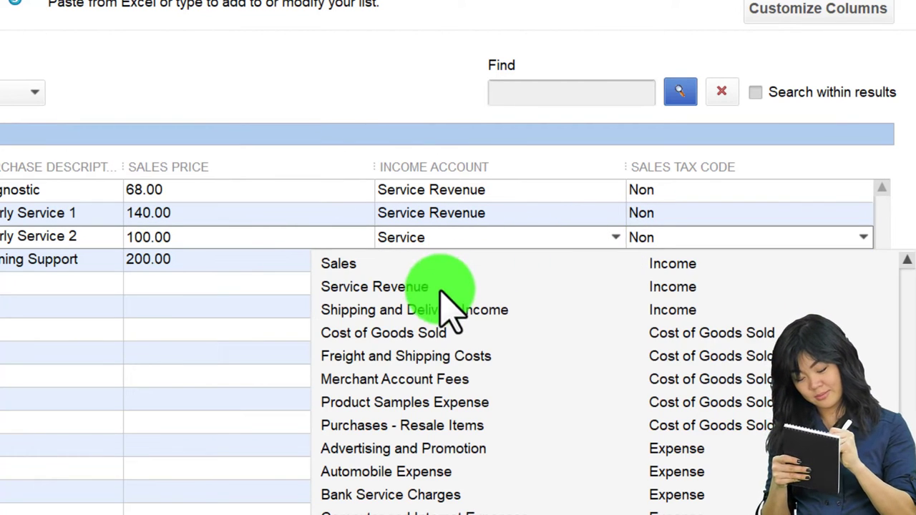
{"action": "left_click", "coordinate": [433, 286]}
{"action": "left_click", "coordinate": [609, 263]}
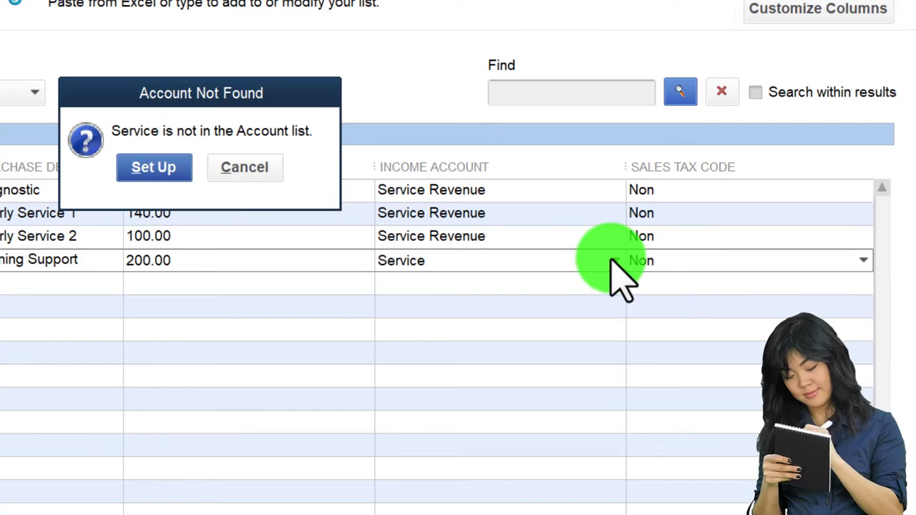
{"action": "left_click", "coordinate": [245, 167]}
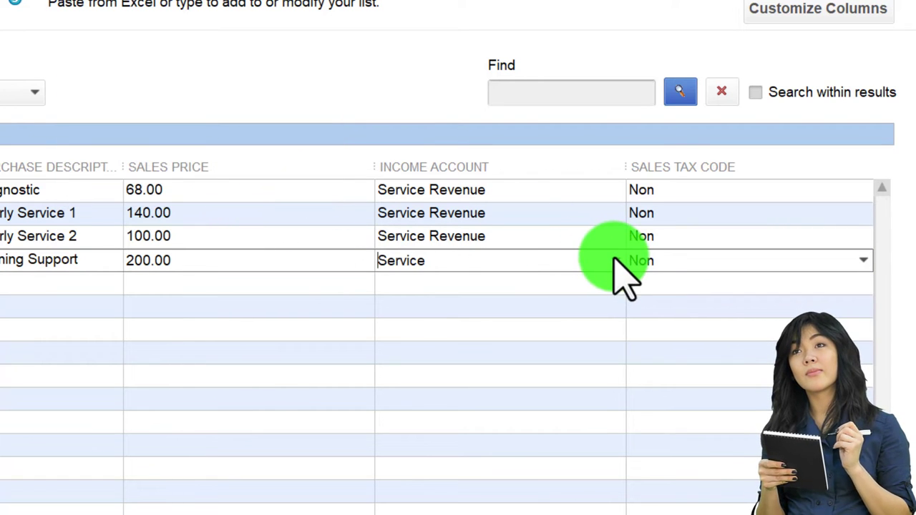
{"action": "left_click", "coordinate": [615, 261]}
{"action": "left_click", "coordinate": [369, 310]}
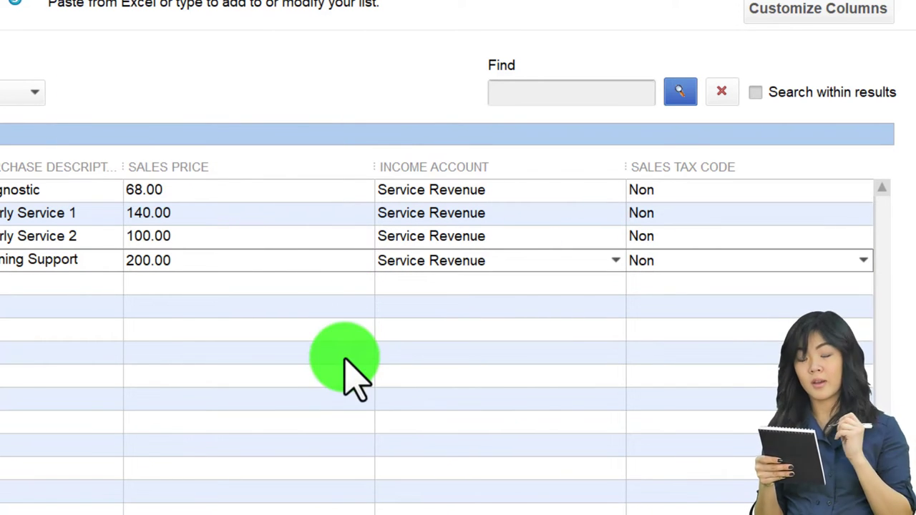
- Review the sales prices, income accounts and sales tax codes of the pasted service items
{"action": "left_click", "coordinate": [55, 194]}
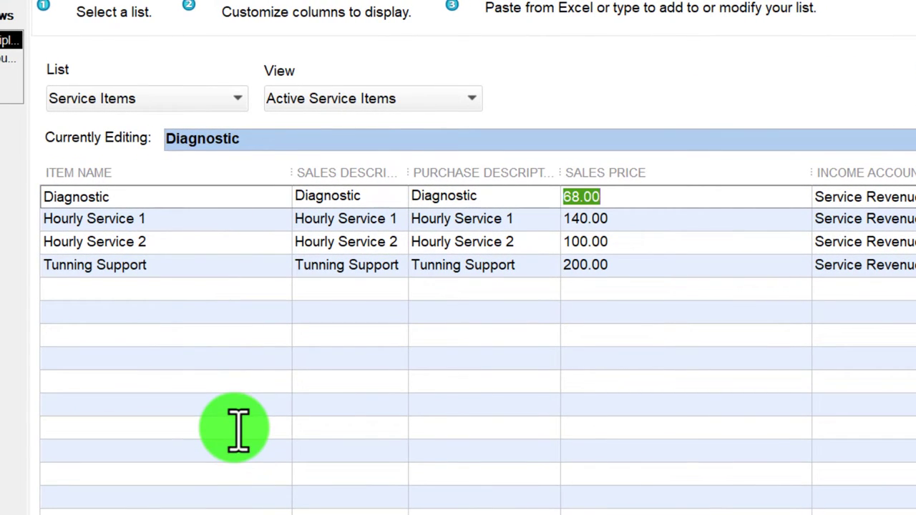
{"action": "key", "text": "Tab"}
{"action": "key", "text": "Tab"}
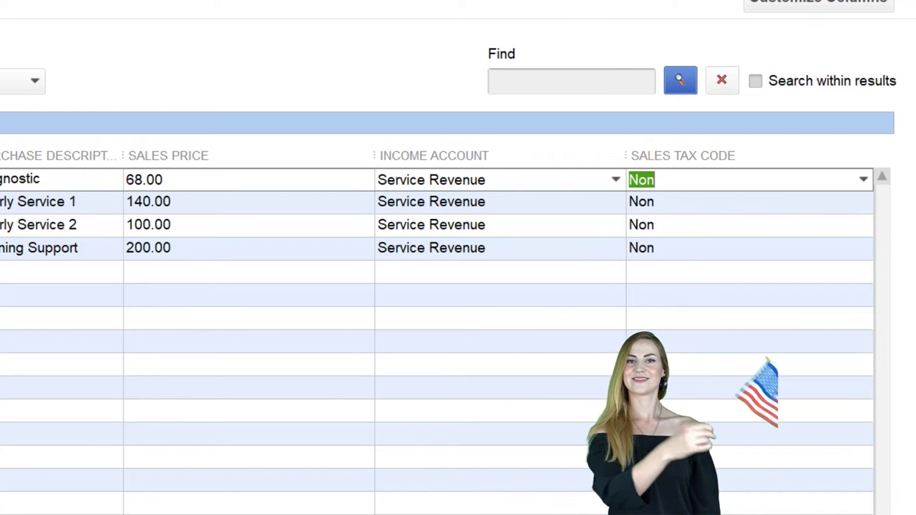
{"action": "left_click", "coordinate": [716, 202]}
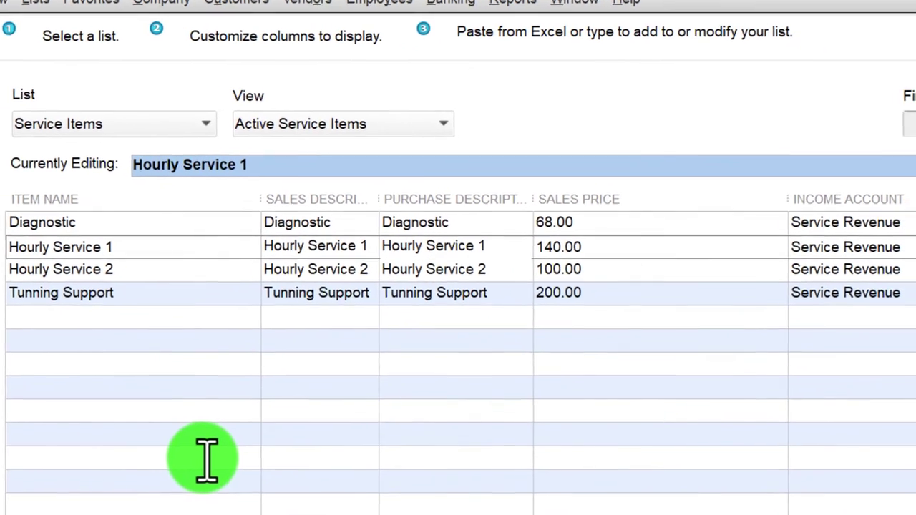
- Check the remaining entries of the Hourly Service and Tunning Support rows and try to save the service items
{"action": "key", "text": "Tab"}
{"action": "key", "text": "Tab"}
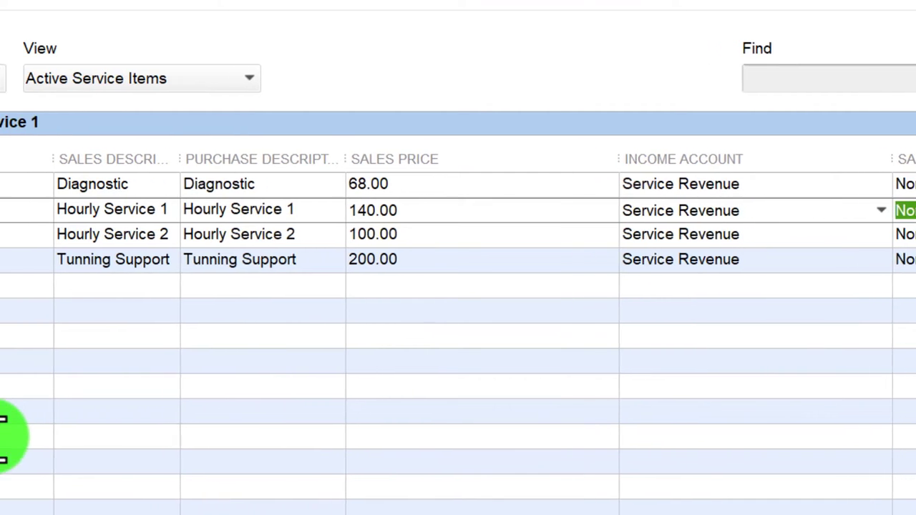
{"action": "key", "text": "Tab"}
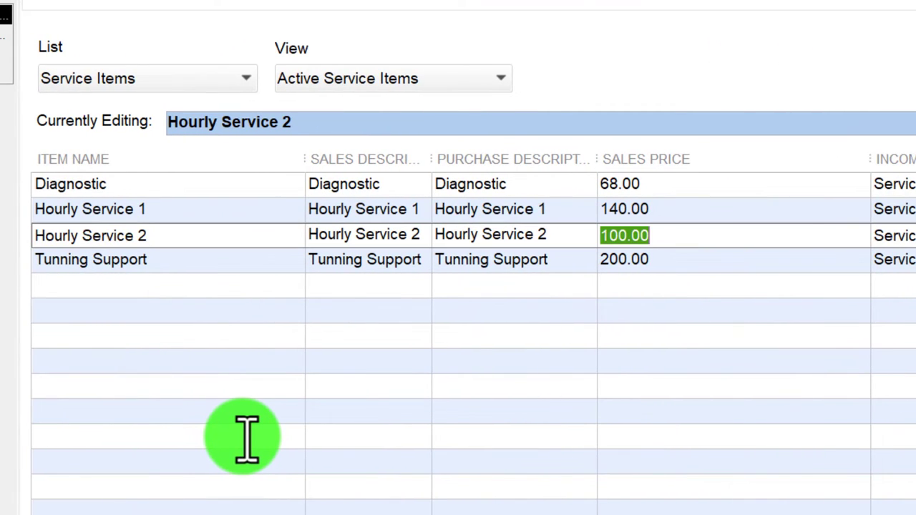
{"action": "key", "text": "Tab"}
{"action": "key", "text": "Tab"}
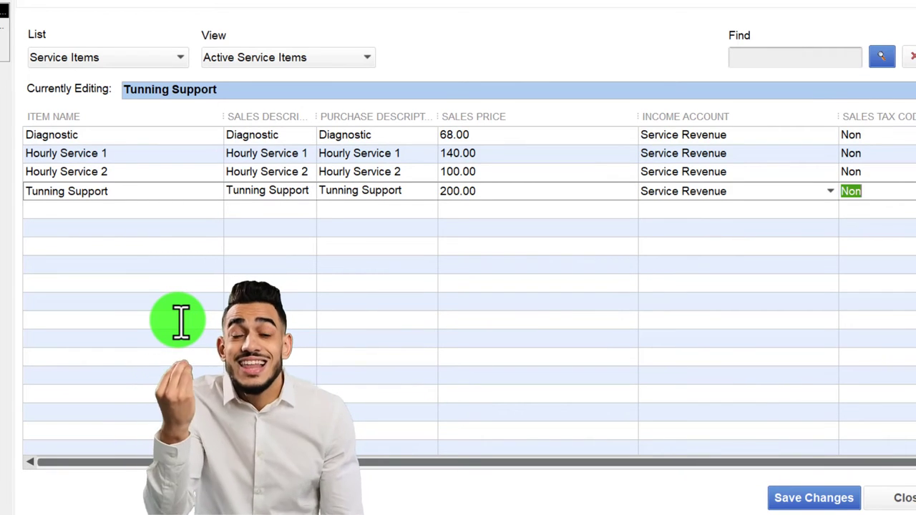
{"action": "key", "text": "Tab"}
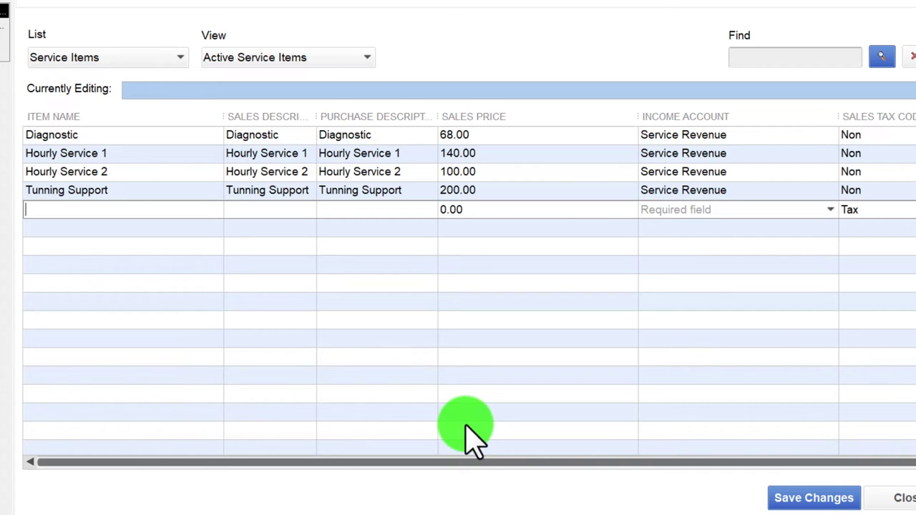
{"action": "left_click", "coordinate": [783, 503]}
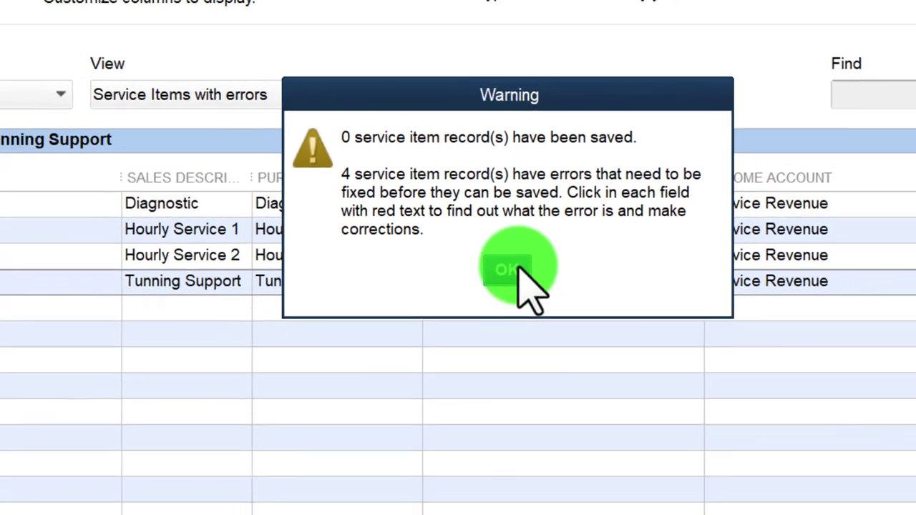
{"action": "left_click", "coordinate": [517, 279]}
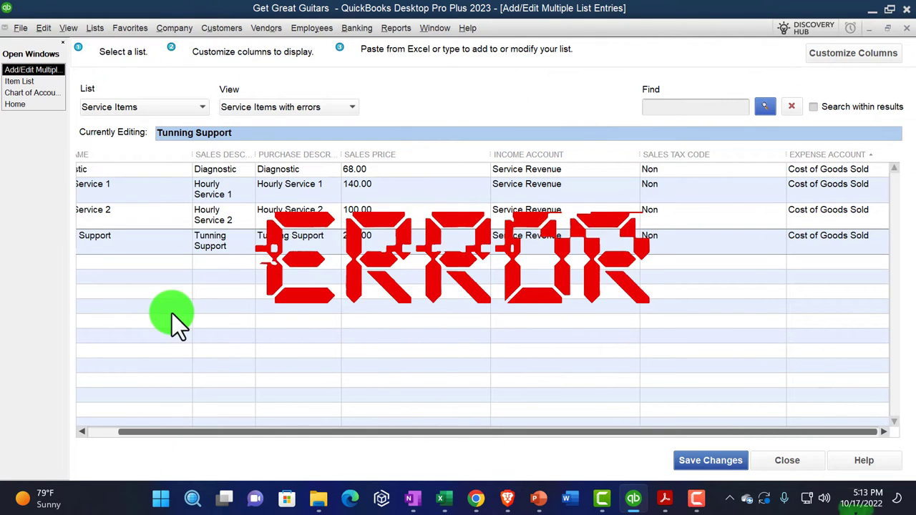
- Customize the displayed columns by removing Expense Account and adding it back after Sales Tax Code
{"action": "left_click", "coordinate": [823, 56]}
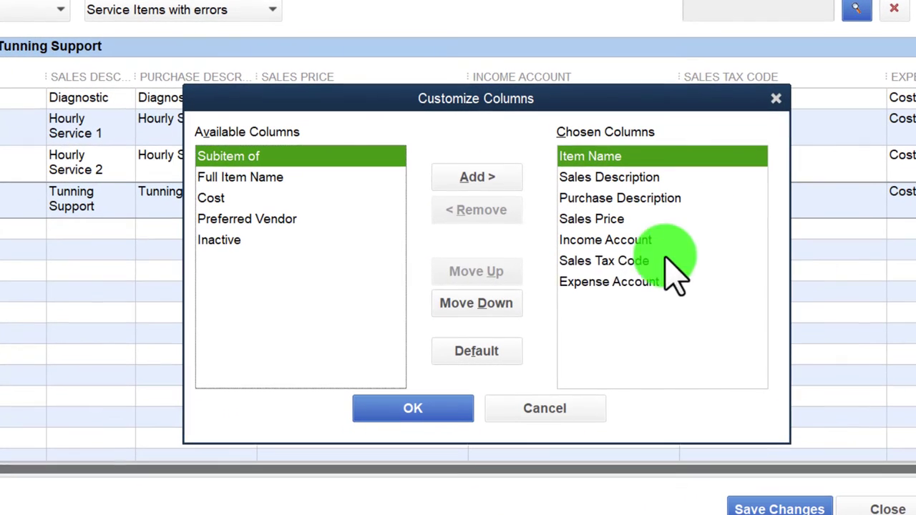
{"action": "left_click", "coordinate": [596, 283]}
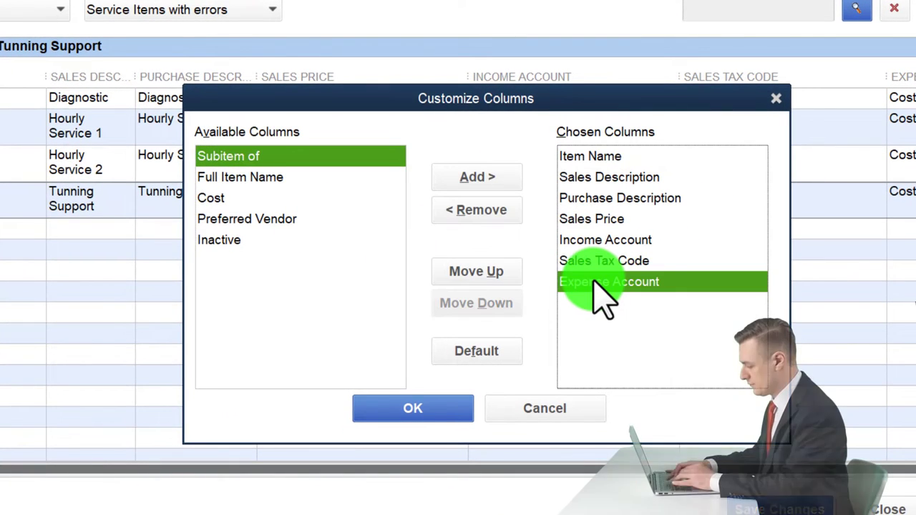
{"action": "left_click", "coordinate": [495, 212]}
{"action": "left_click", "coordinate": [256, 244]}
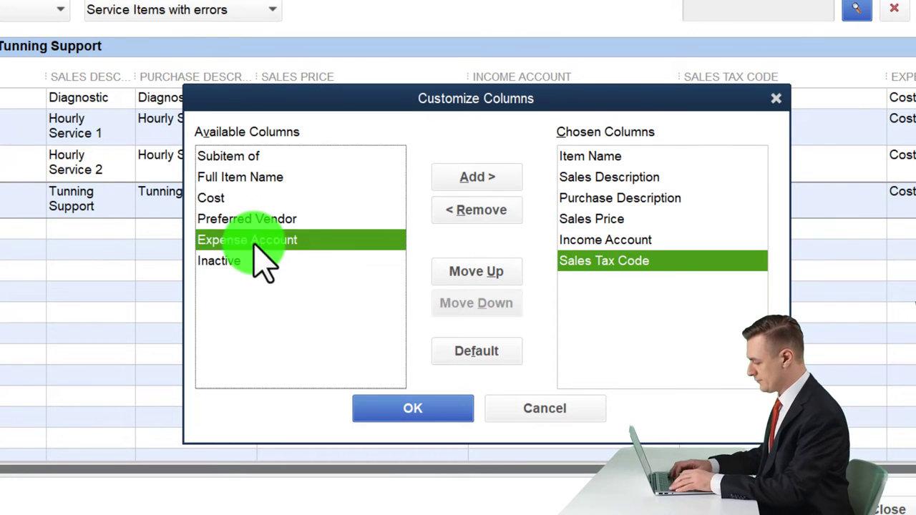
{"action": "left_click", "coordinate": [476, 177]}
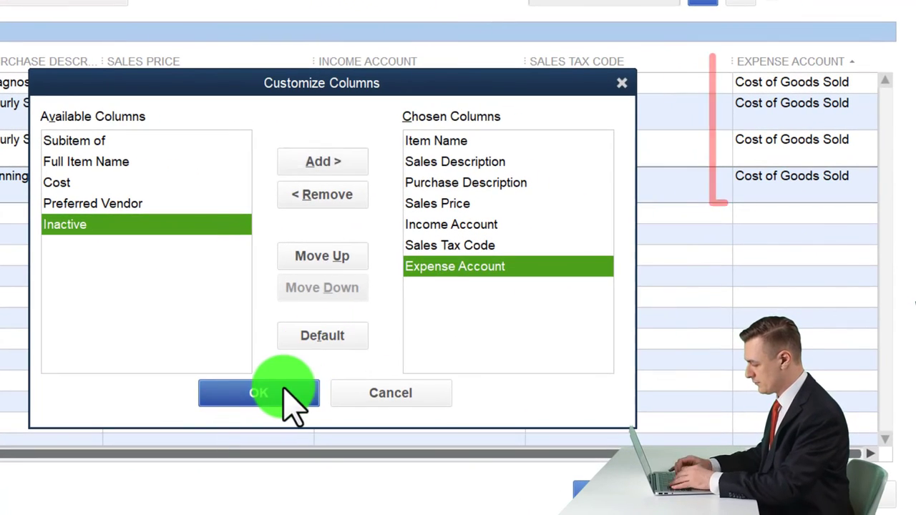
{"action": "left_click", "coordinate": [285, 390]}
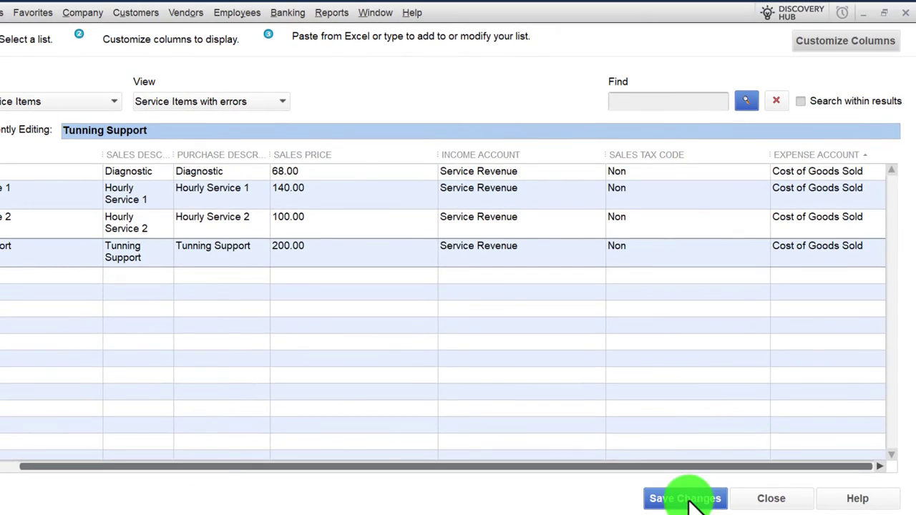
- Save the service items with their expense accounts and close the Add/Edit Multiple List Entries window
{"action": "left_click", "coordinate": [687, 499]}
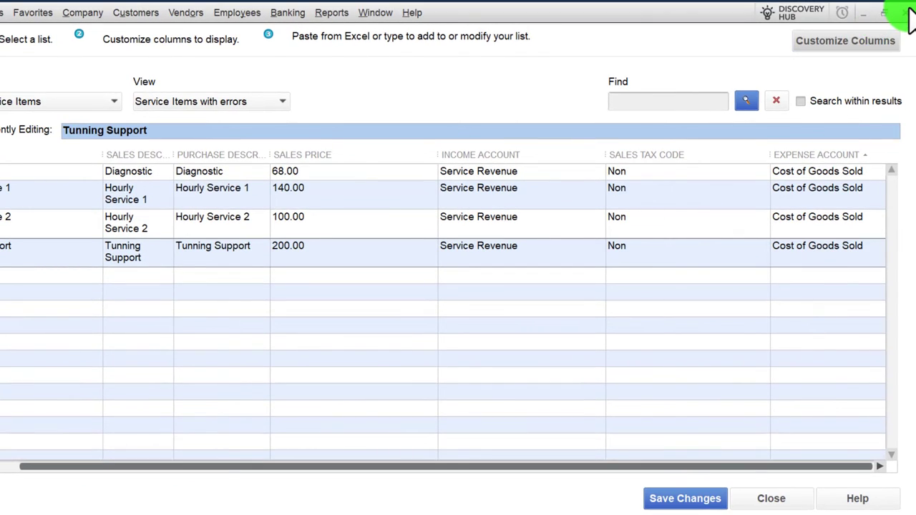
{"action": "left_click", "coordinate": [907, 15]}
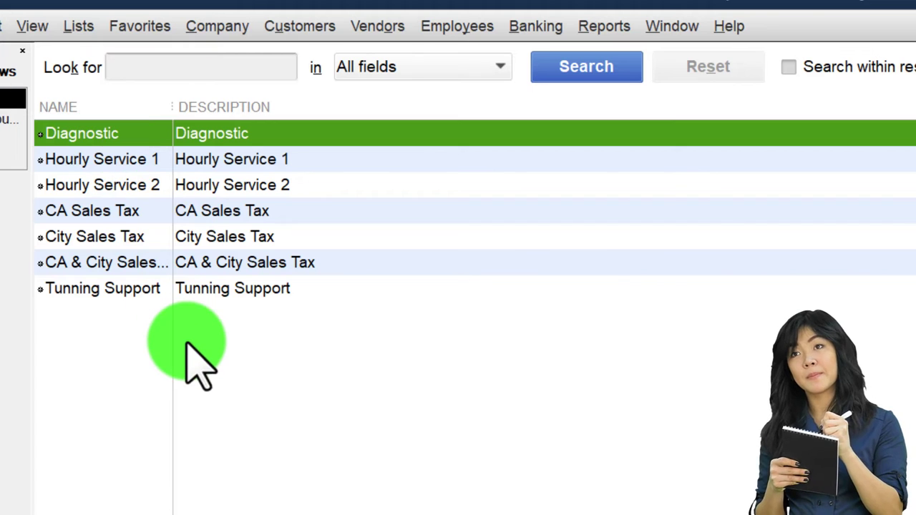
- Look through the accounts in the Chart of Accounts and return to the Item List
{"action": "left_click", "coordinate": [79, 26]}
{"action": "left_click", "coordinate": [114, 57]}
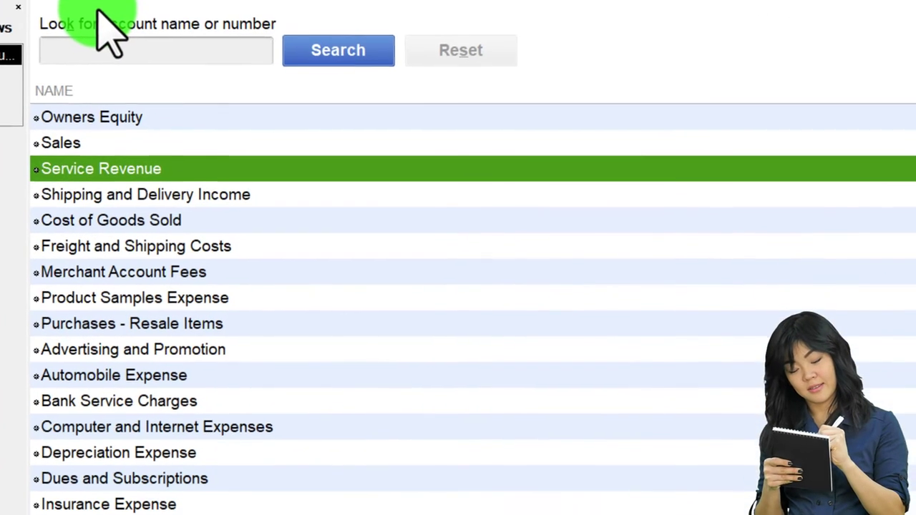
{"action": "scroll", "coordinate": [289, 174], "scroll_direction": "up", "scroll_amount": 4}
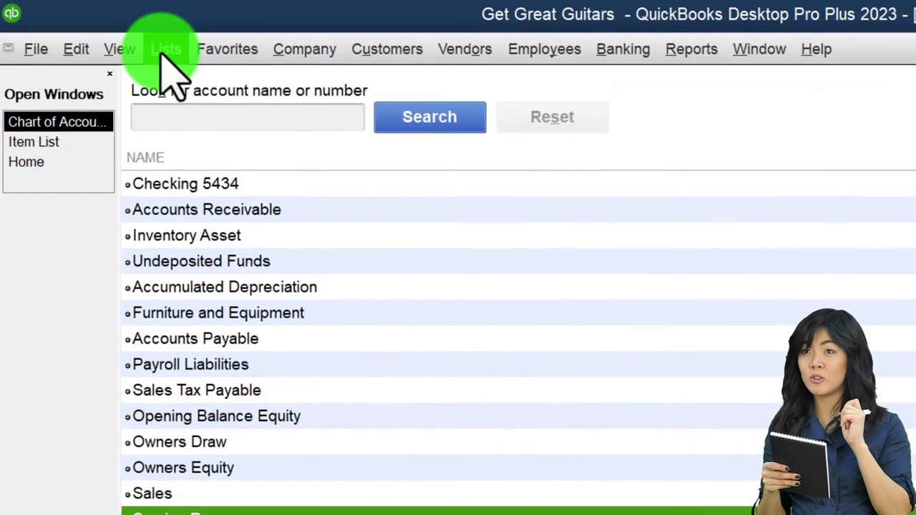
{"action": "left_click", "coordinate": [164, 48]}
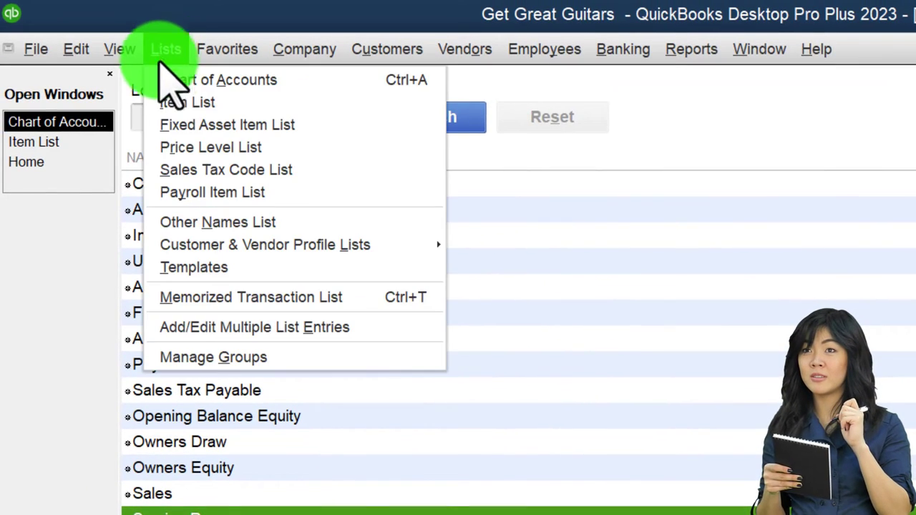
{"action": "left_click", "coordinate": [175, 102]}
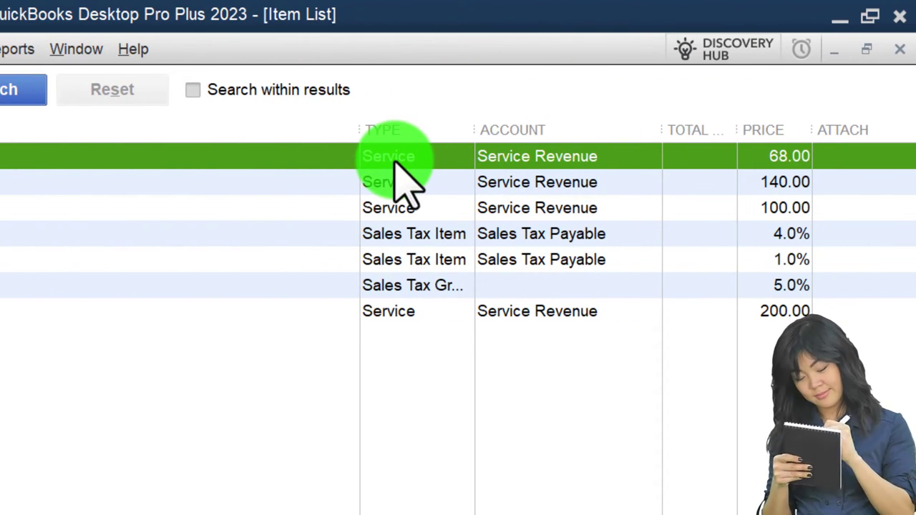
- Edit the Diagnostic item to turn off its use in assemblies or performance by a subcontractor or partner, and save it
{"action": "right_click", "coordinate": [236, 163]}
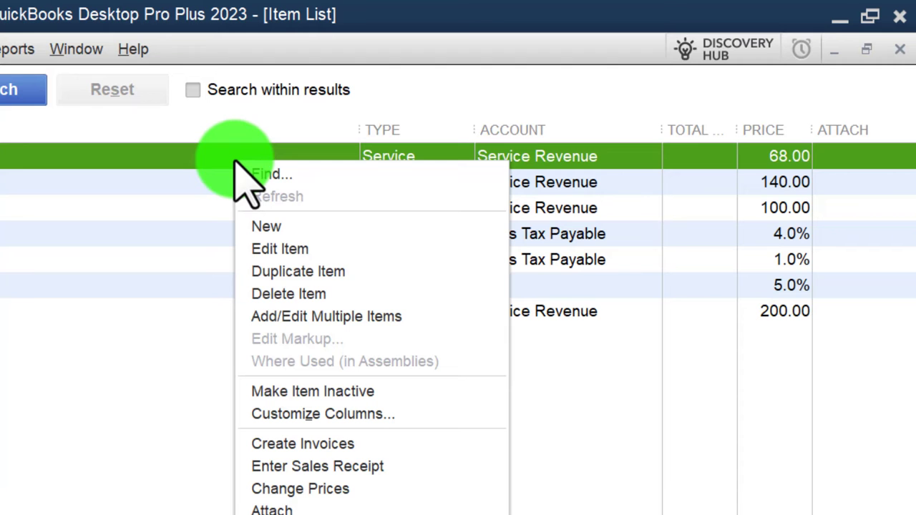
{"action": "left_click", "coordinate": [272, 249]}
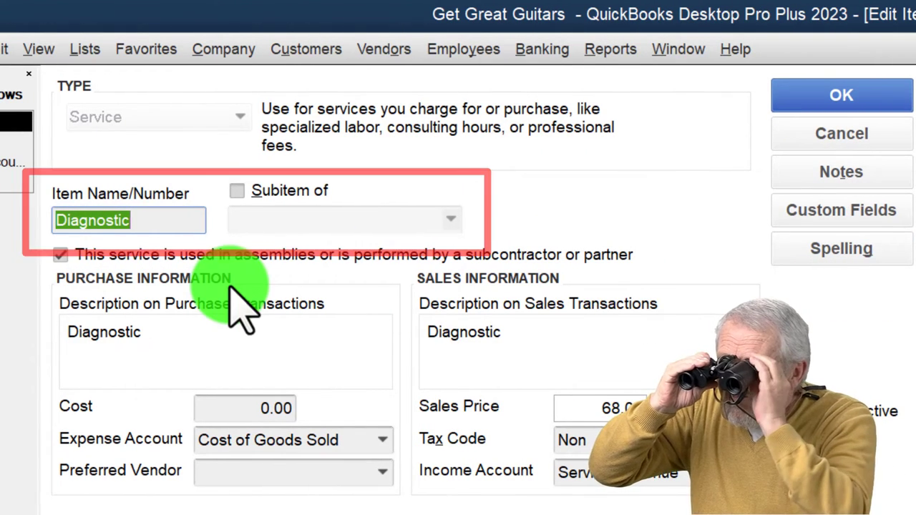
{"action": "left_click", "coordinate": [136, 259]}
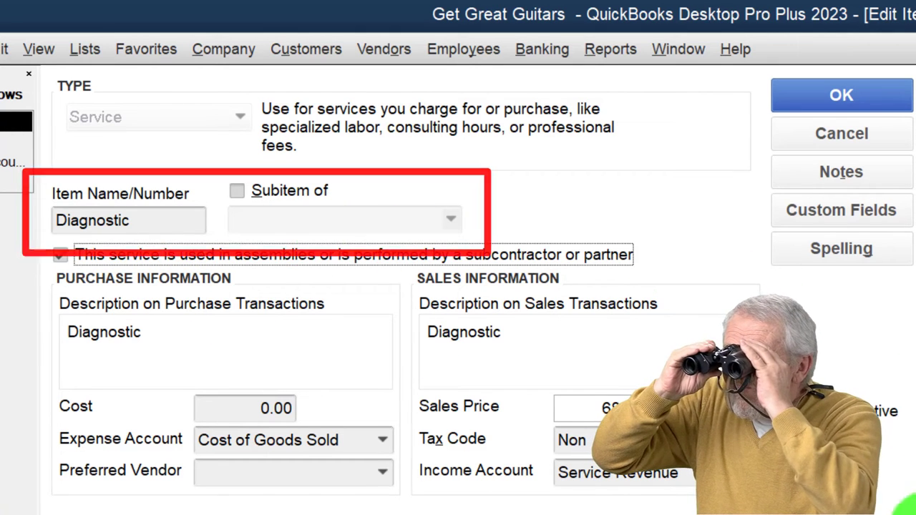
{"action": "key", "text": "space"}
{"action": "key", "text": "Tab"}
{"action": "key", "text": "Tab"}
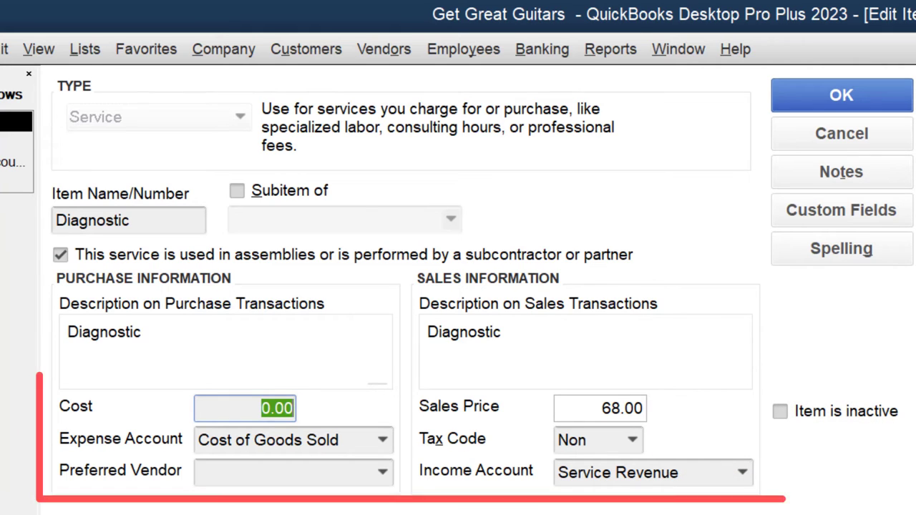
{"action": "key", "text": "Tab"}
{"action": "key", "text": "Tab"}
{"action": "key", "text": "Tab"}
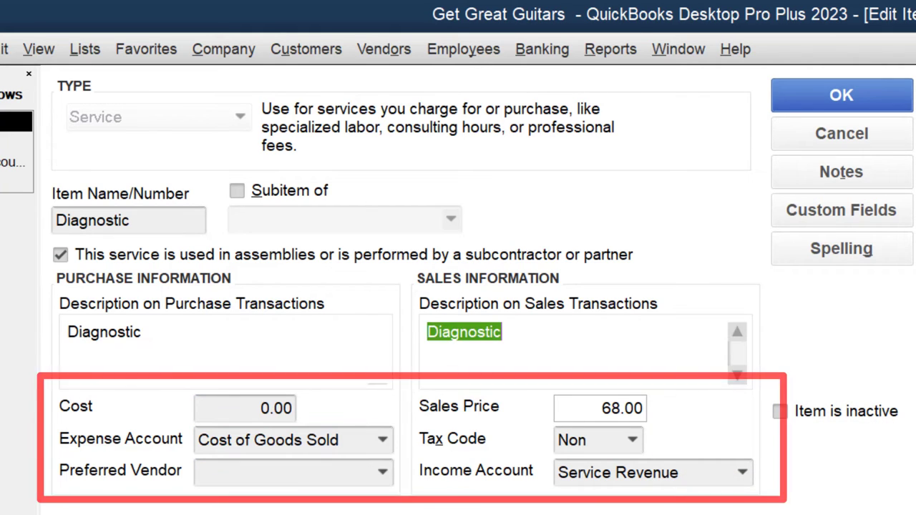
{"action": "key", "text": "Tab"}
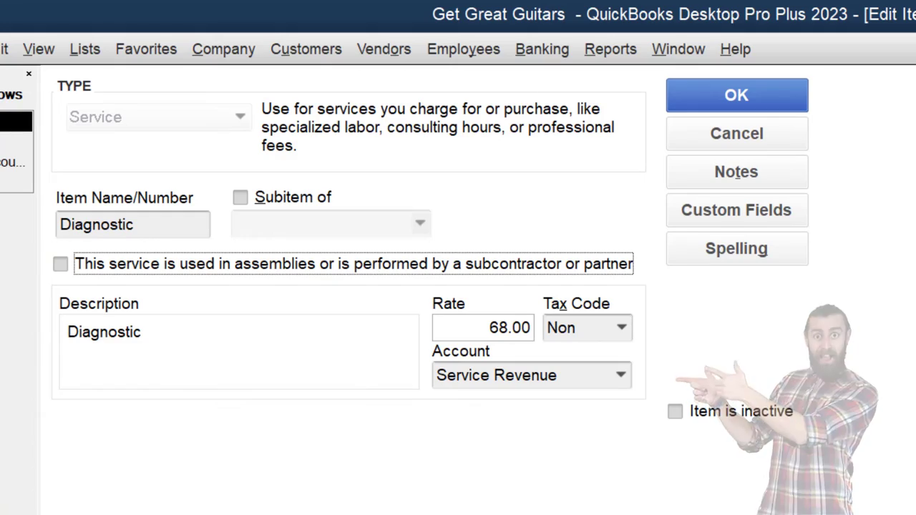
{"action": "left_click", "coordinate": [737, 96]}
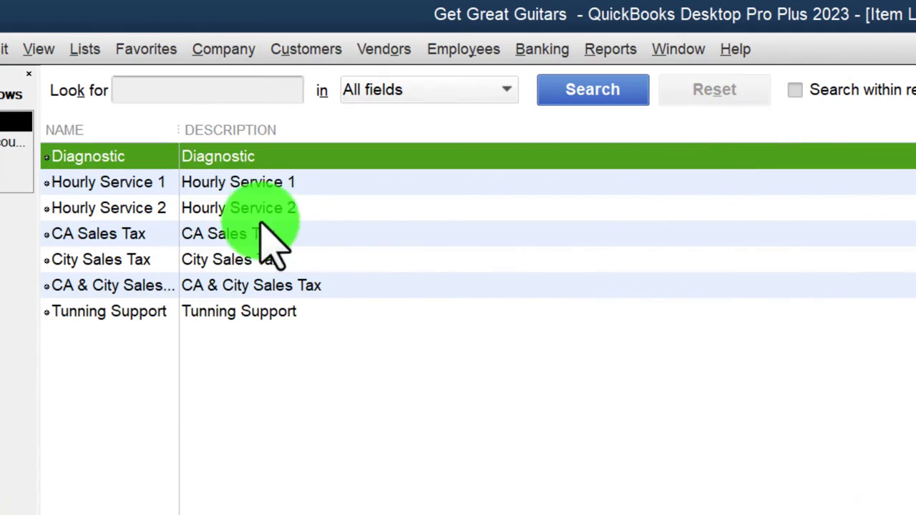
- Turn off the assemblies or subcontractor option for the Hourly Service 1 item and save the change
{"action": "left_click", "coordinate": [237, 181]}
{"action": "right_click", "coordinate": [241, 185]}
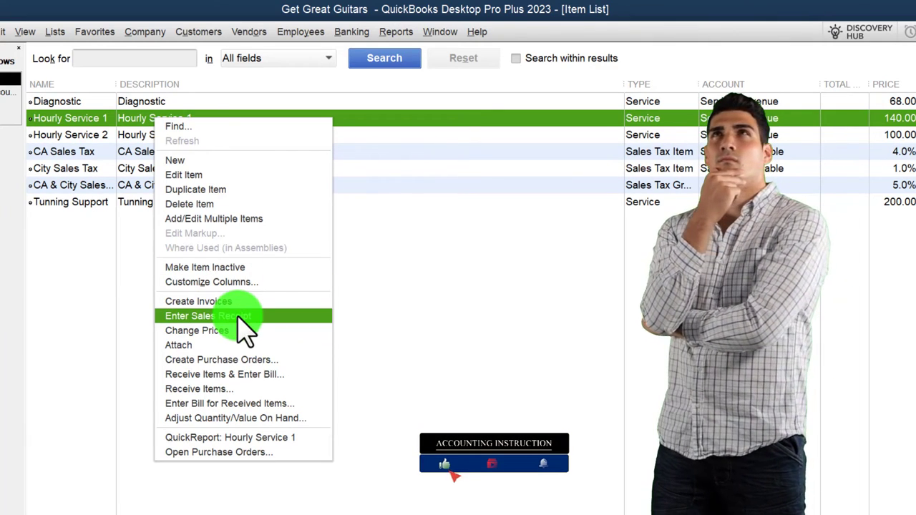
{"action": "left_click", "coordinate": [218, 177]}
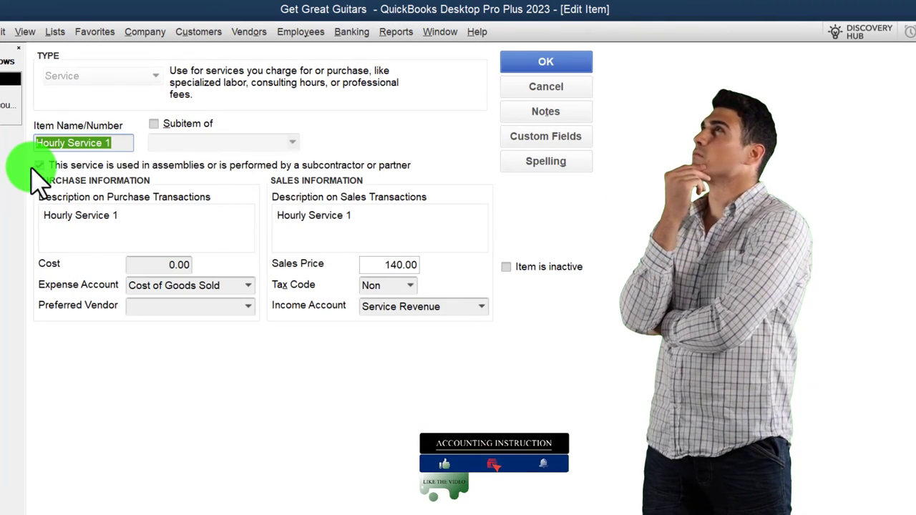
{"action": "left_click", "coordinate": [41, 173]}
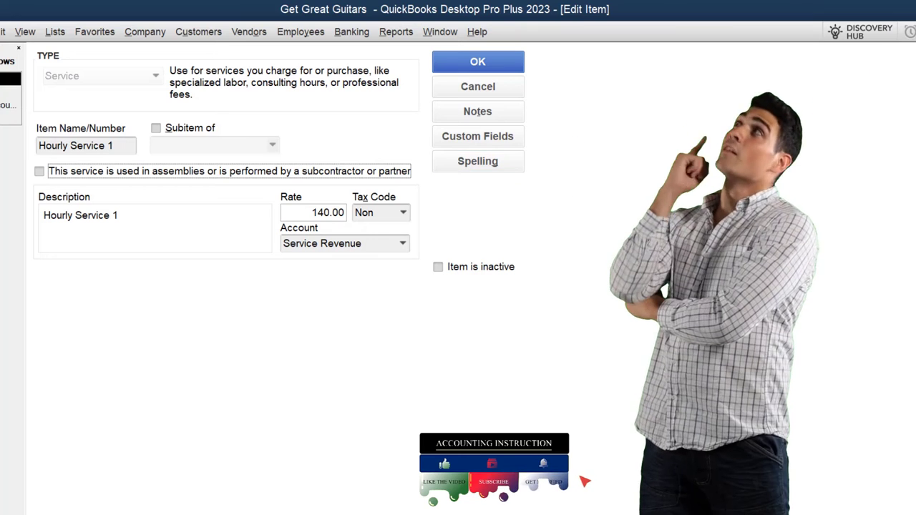
{"action": "key", "text": "Escape"}
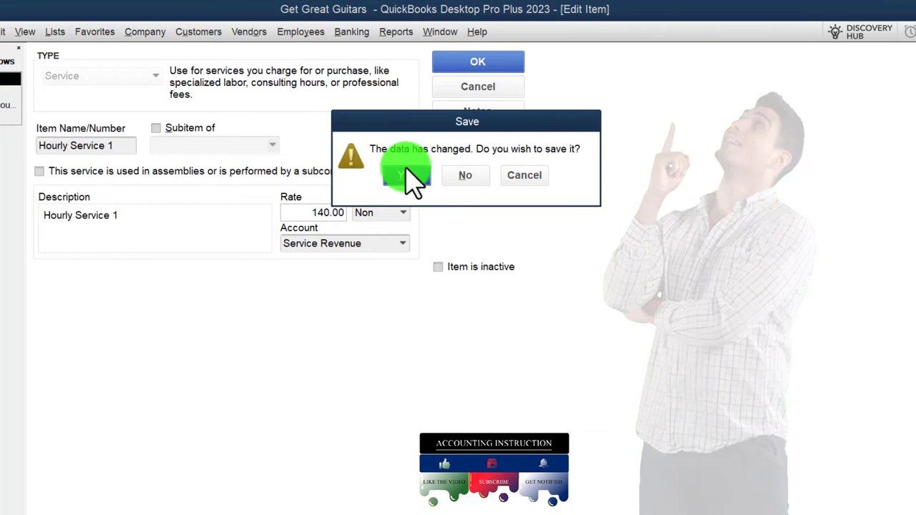
{"action": "left_click", "coordinate": [407, 174]}
- Turn off the assemblies or subcontractor option for the Hourly Service 2 item and save the change
{"action": "left_click", "coordinate": [69, 136]}
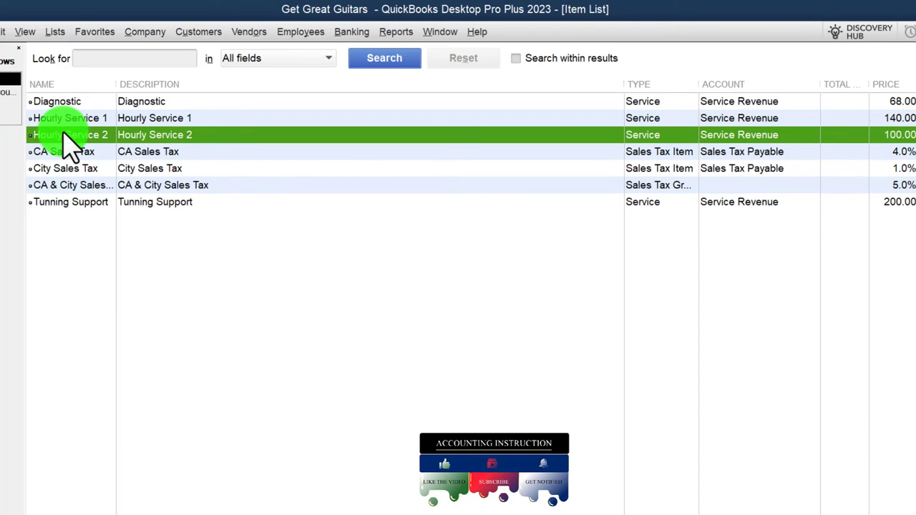
{"action": "right_click", "coordinate": [64, 136]}
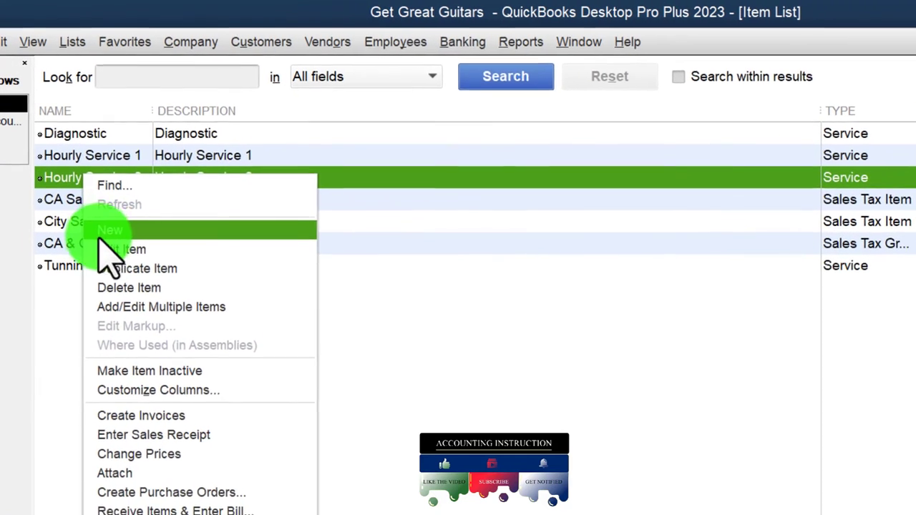
{"action": "left_click", "coordinate": [76, 192]}
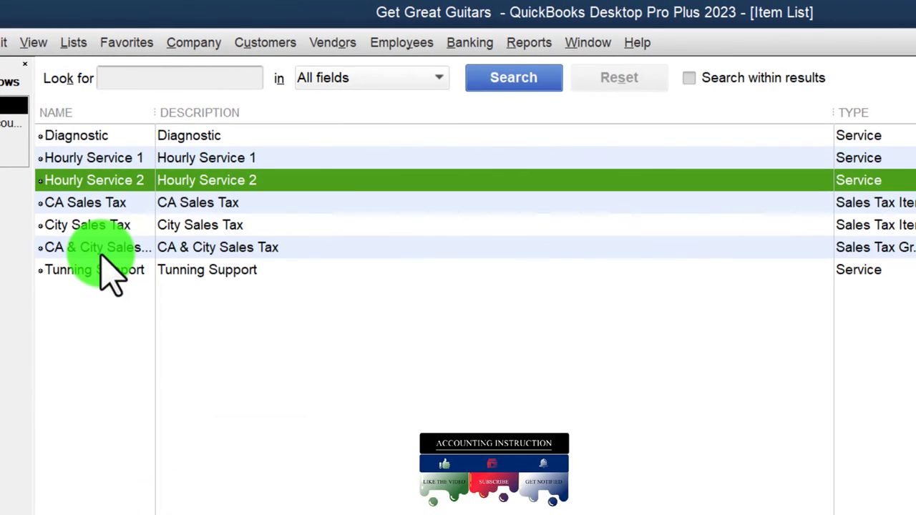
{"action": "left_click", "coordinate": [52, 219]}
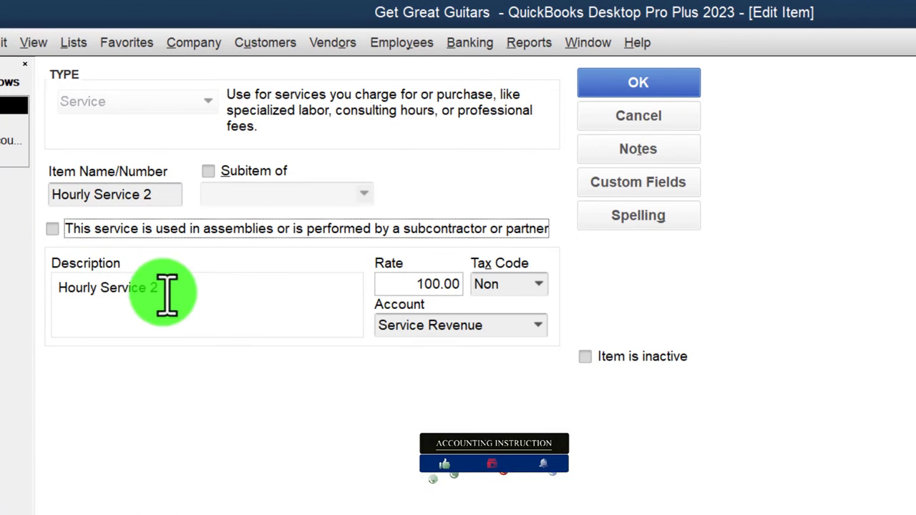
{"action": "key", "text": "Escape"}
{"action": "left_click", "coordinate": [551, 233]}
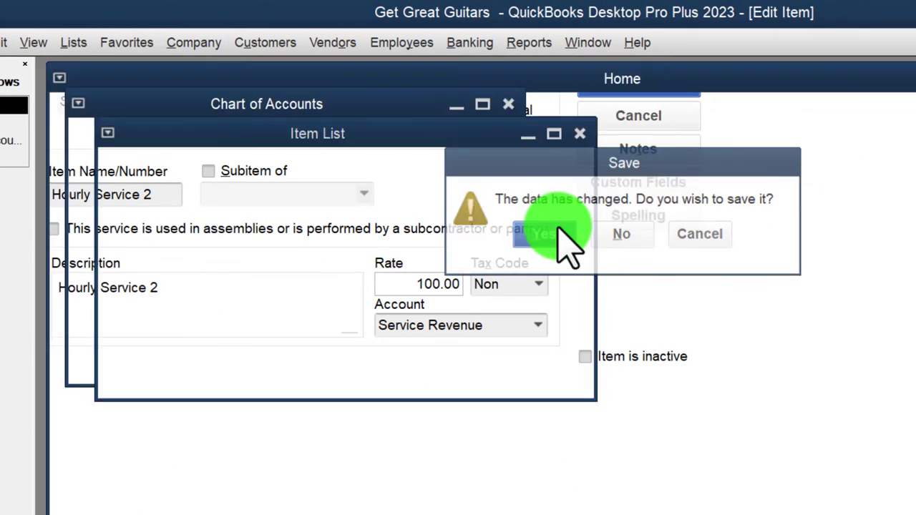
- Turn off the assemblies or subcontractor option for the Tunning Support item and save it, dismissing the spelling check without corrections
{"action": "left_click", "coordinate": [108, 202]}
{"action": "left_click", "coordinate": [100, 224]}
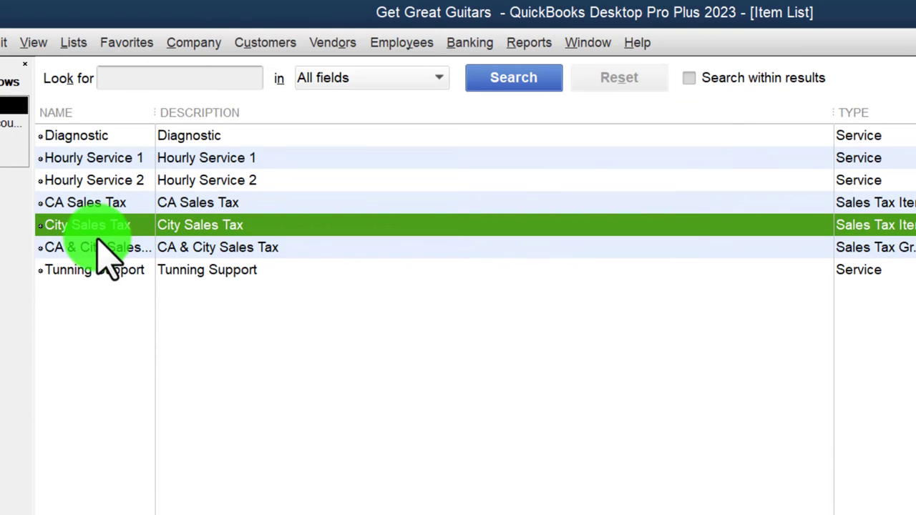
{"action": "left_click", "coordinate": [97, 247]}
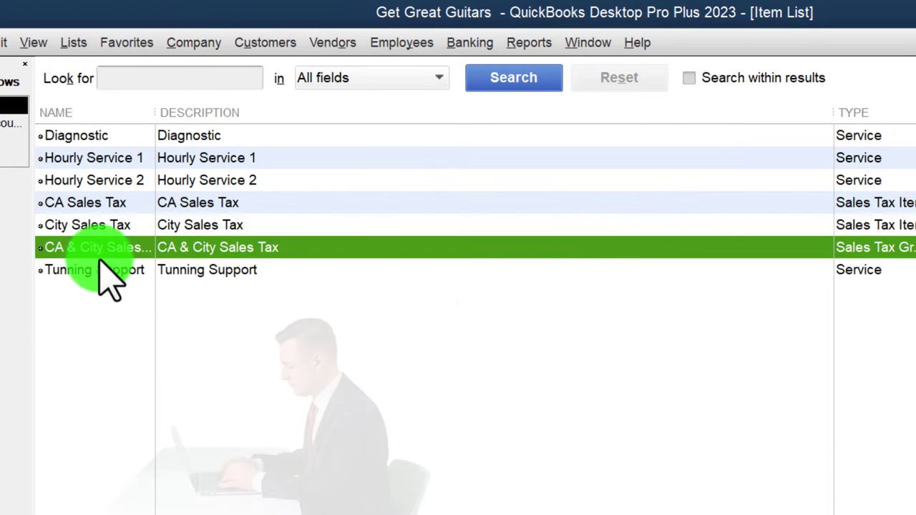
{"action": "left_click", "coordinate": [100, 272]}
{"action": "right_click", "coordinate": [101, 279]}
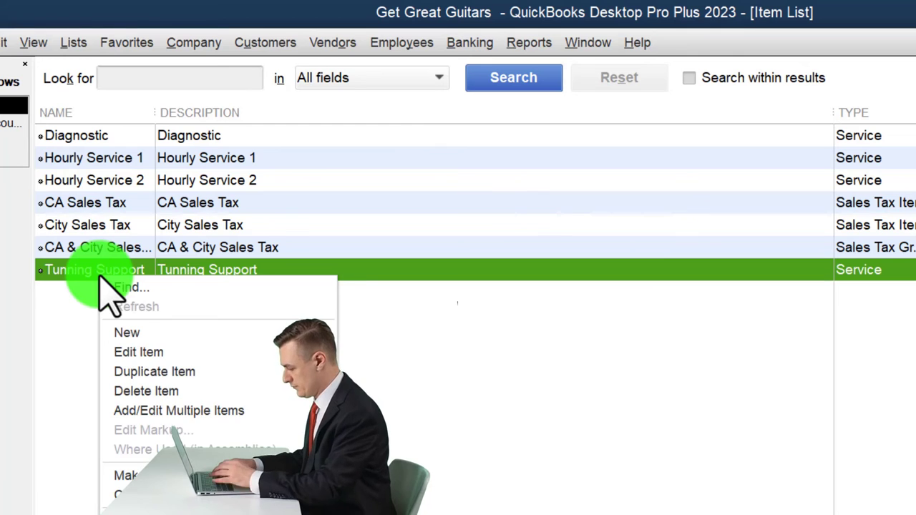
{"action": "left_click", "coordinate": [129, 350]}
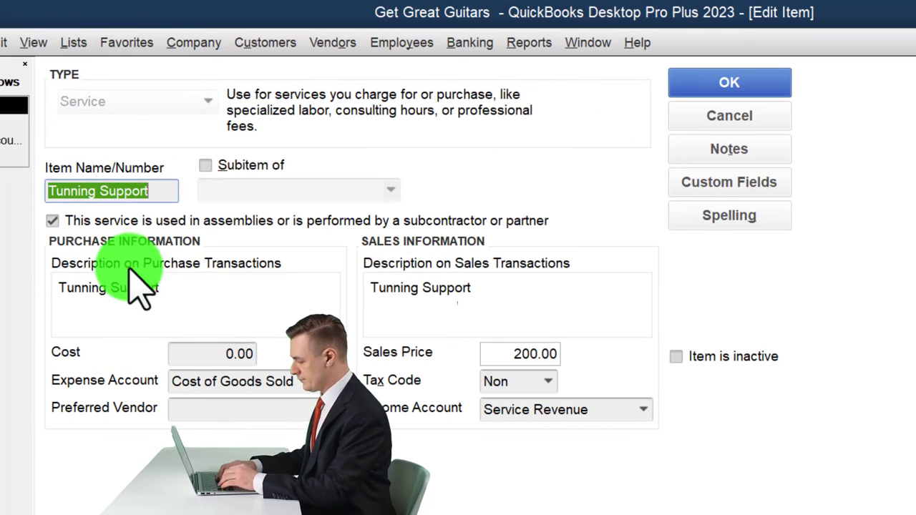
{"action": "left_click", "coordinate": [53, 228]}
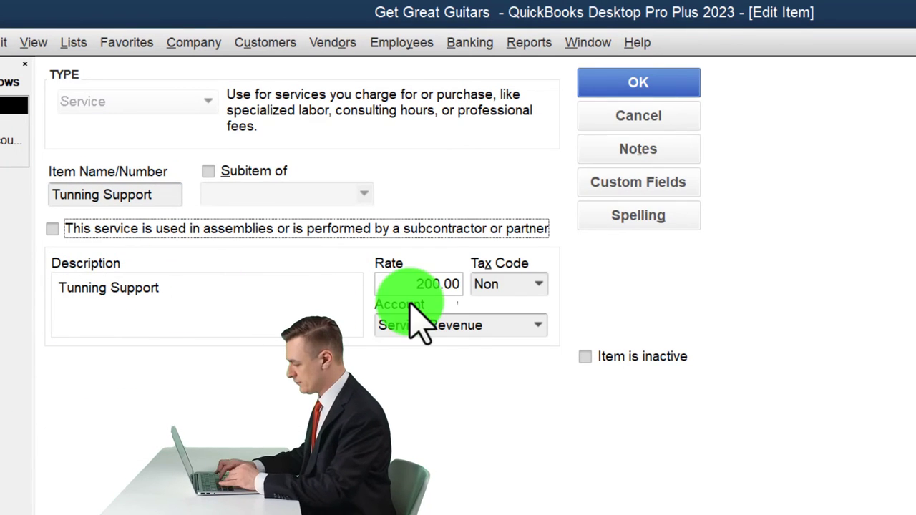
{"action": "left_click", "coordinate": [545, 239]}
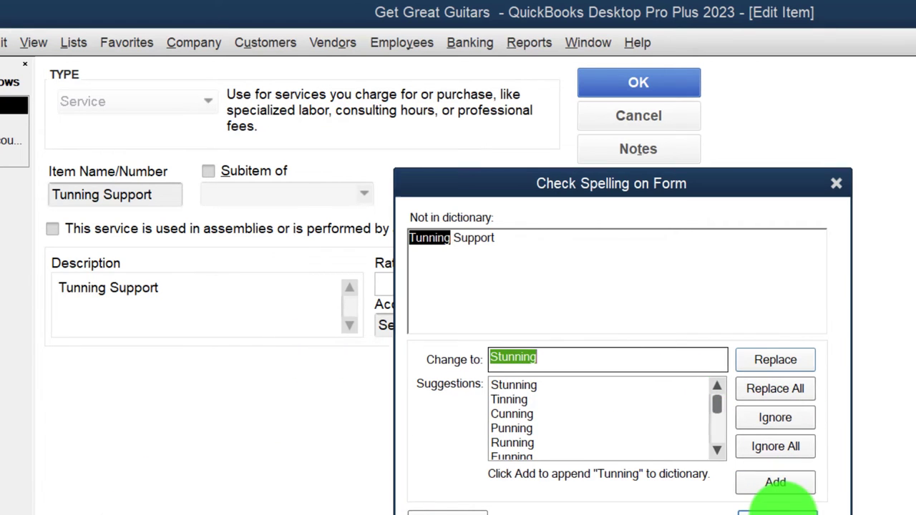
{"action": "left_click", "coordinate": [836, 183]}
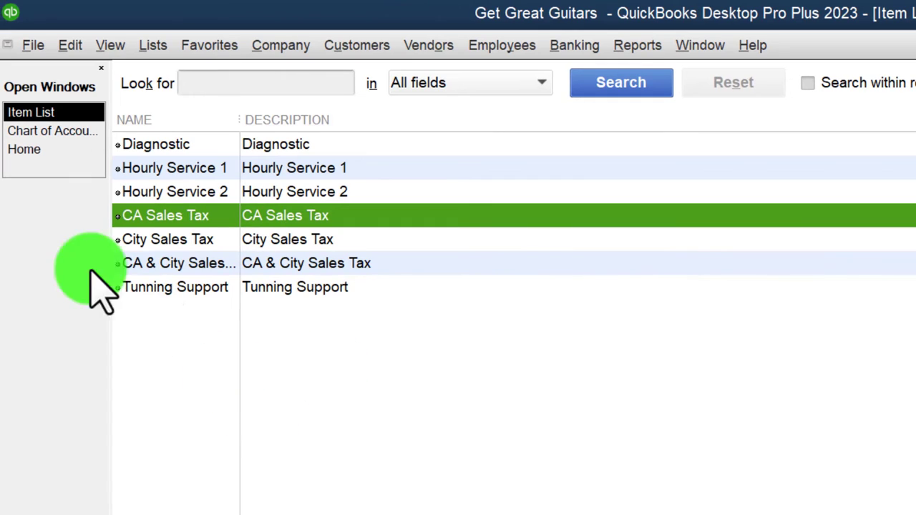
- Start a new invoice from the home page and choose Diagnostic as the item on its first line
{"action": "left_click", "coordinate": [43, 131]}
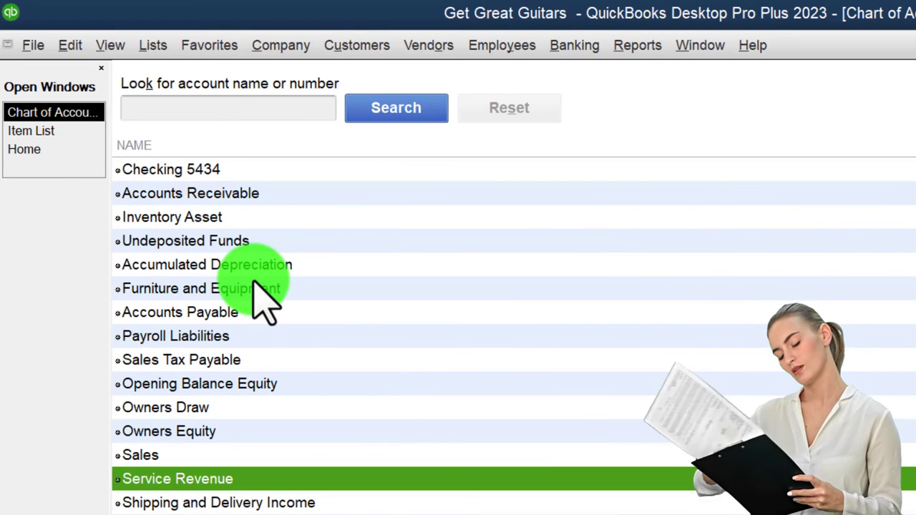
{"action": "left_click", "coordinate": [32, 150]}
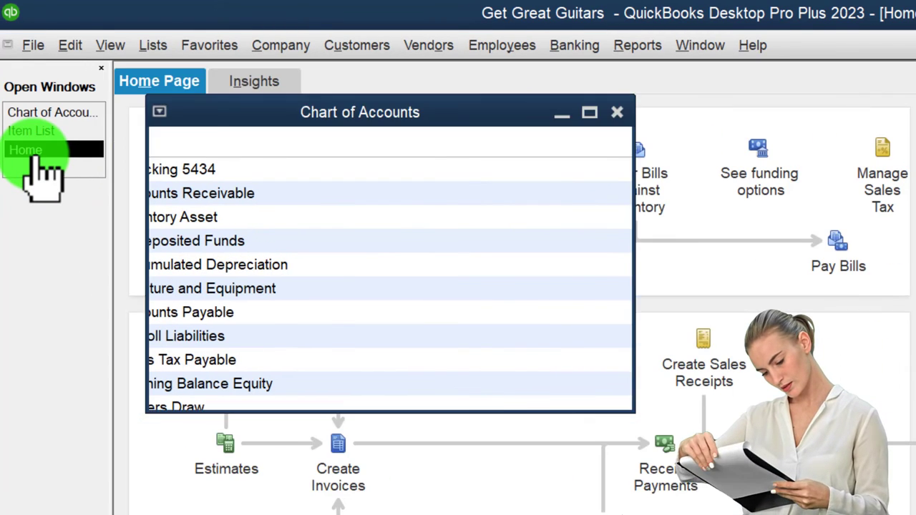
{"action": "left_click", "coordinate": [348, 461]}
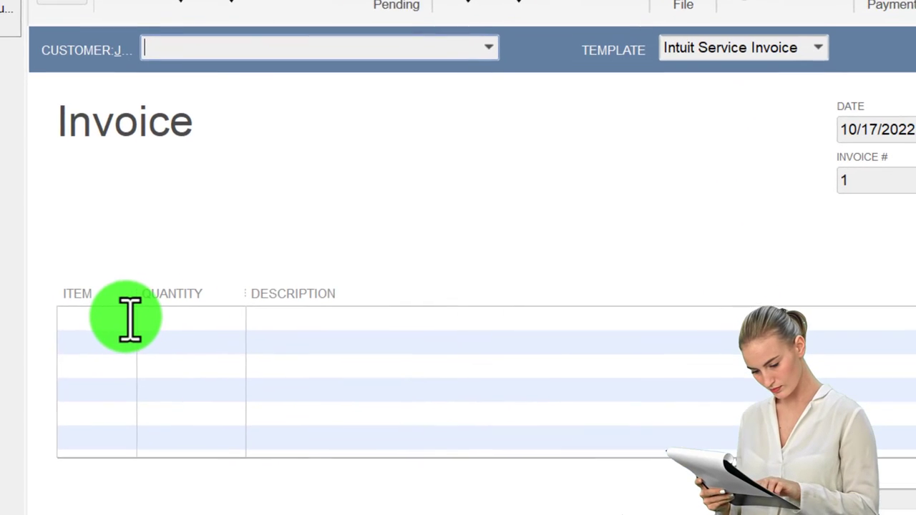
{"action": "left_click", "coordinate": [174, 394]}
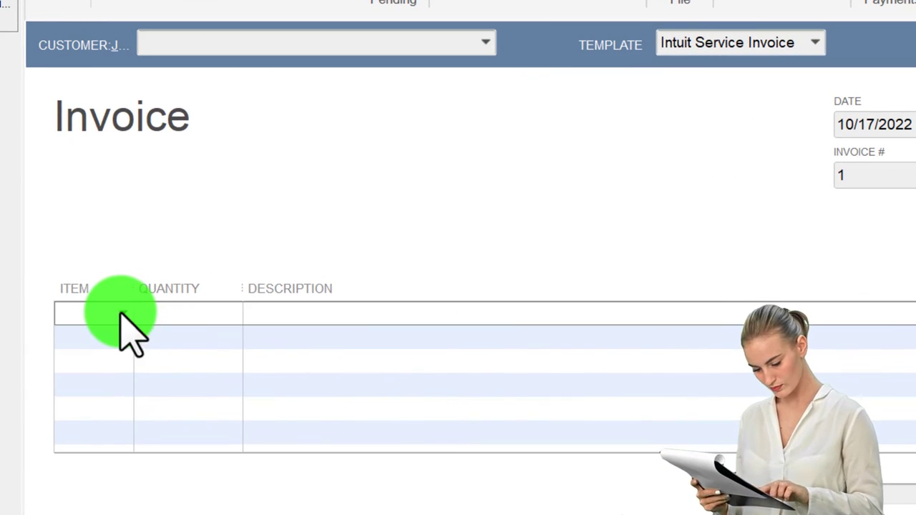
{"action": "left_click", "coordinate": [122, 315]}
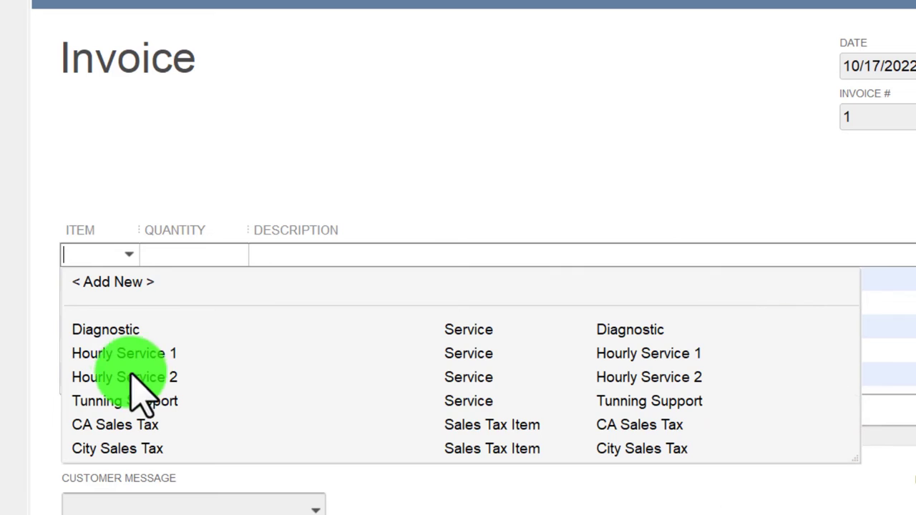
{"action": "left_click", "coordinate": [109, 329]}
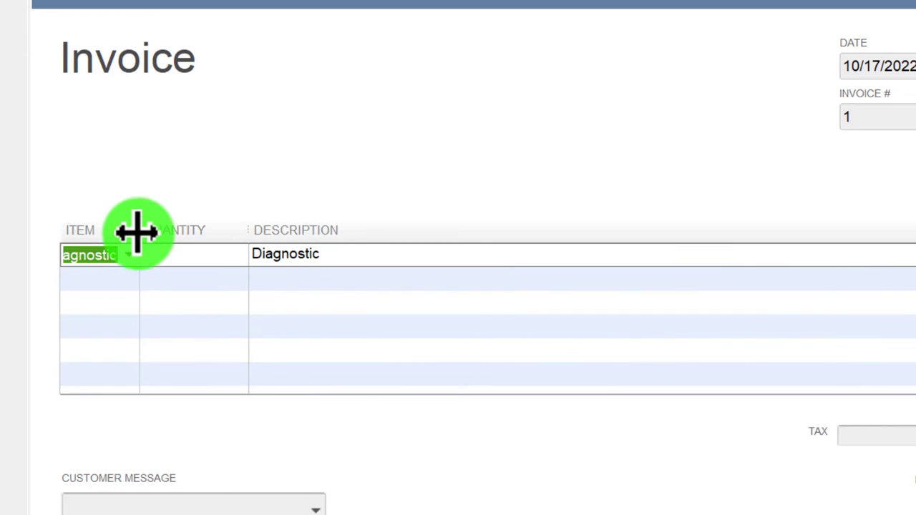
- Widen the invoice's Item column to fit the item name, check the Diagnostic line's rate, and close the invoice without saving
{"action": "left_click_drag", "start_coordinate": [137, 232], "coordinate": [176, 230]}
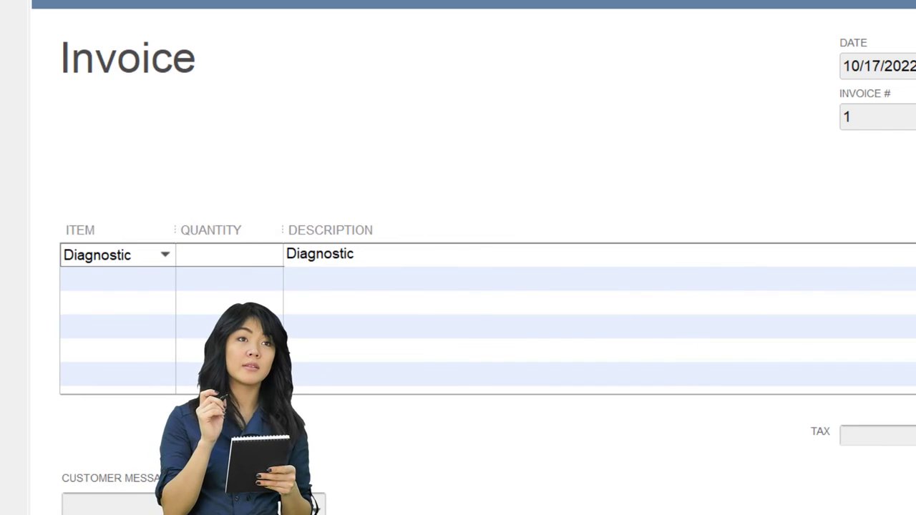
{"action": "left_click", "coordinate": [722, 205]}
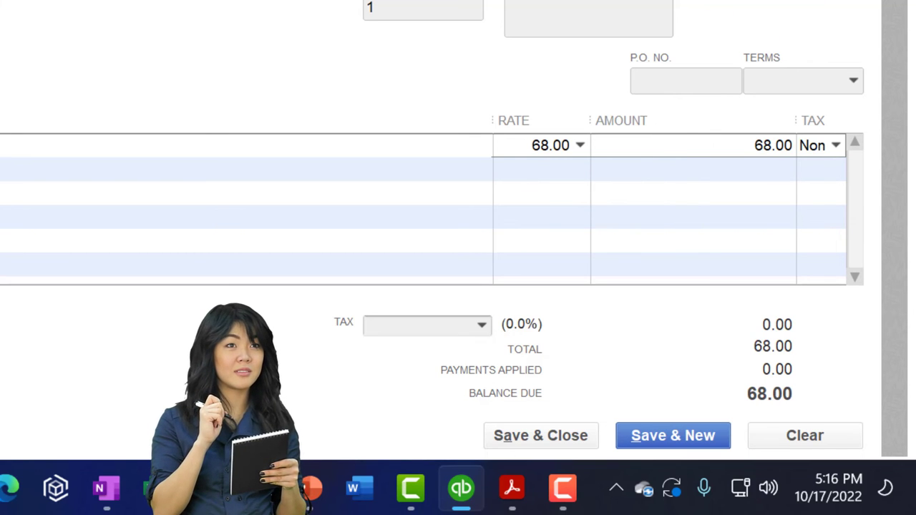
{"action": "left_click", "coordinate": [556, 350]}
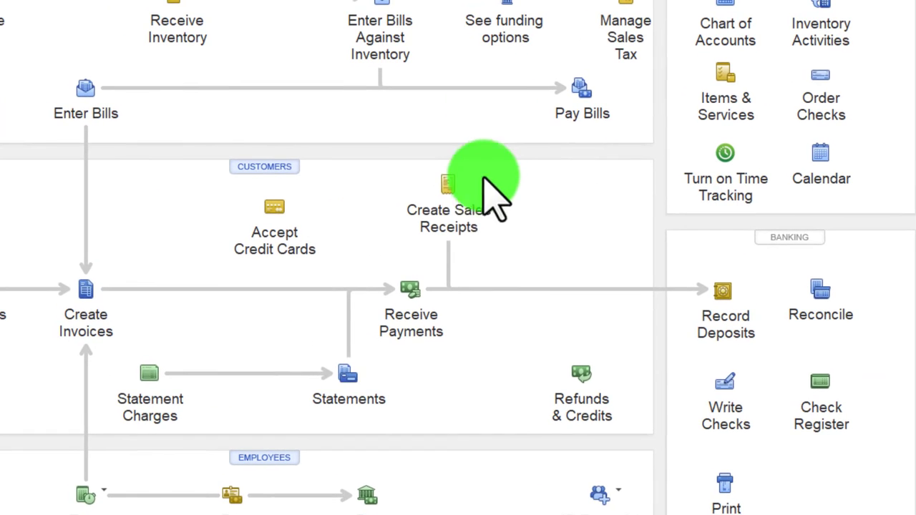
- Try Hourly Service 2 as the first line item on a new sales receipt, then close the receipt without saving
{"action": "left_click", "coordinate": [457, 203]}
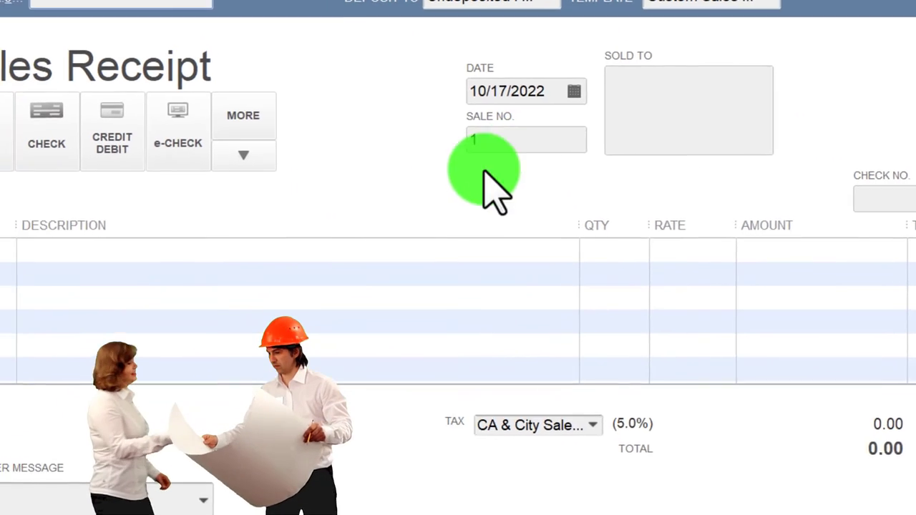
{"action": "left_click", "coordinate": [112, 184]}
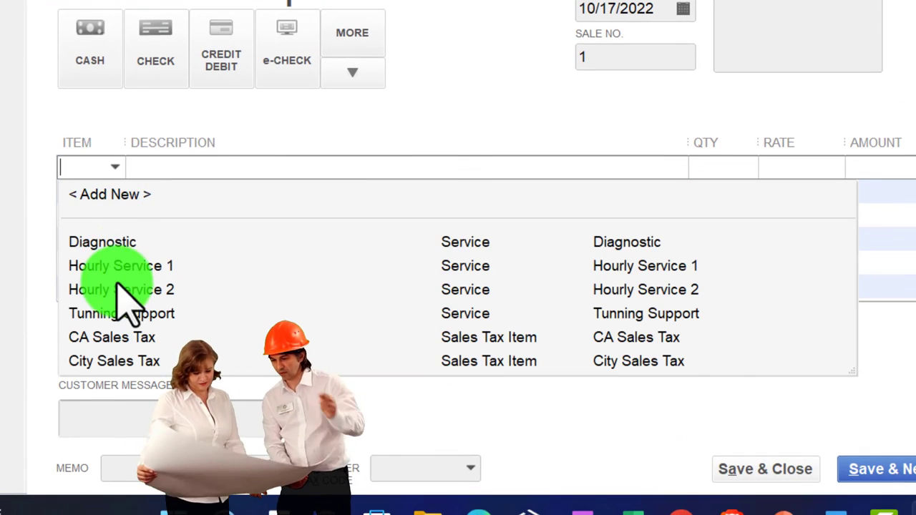
{"action": "left_click", "coordinate": [118, 288]}
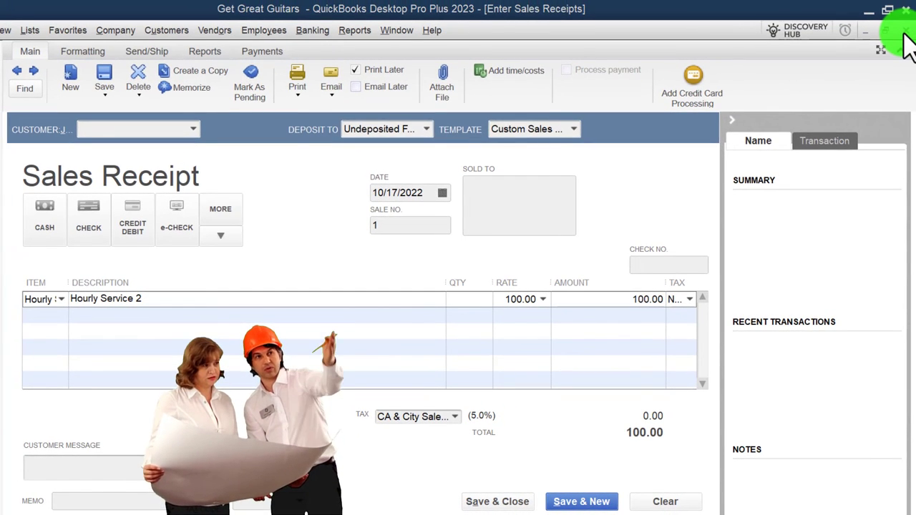
{"action": "left_click", "coordinate": [904, 34]}
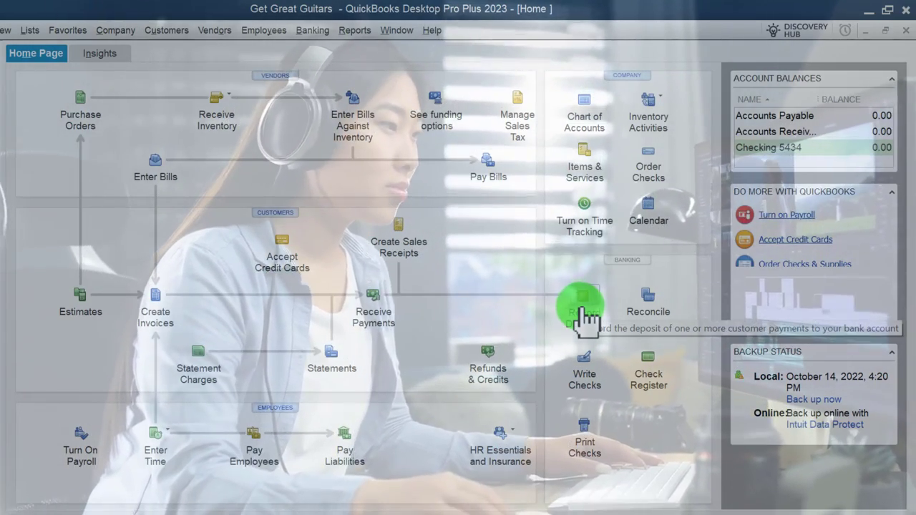
- Open the form for recording bank deposits from the home page
{"action": "left_click", "coordinate": [582, 308]}
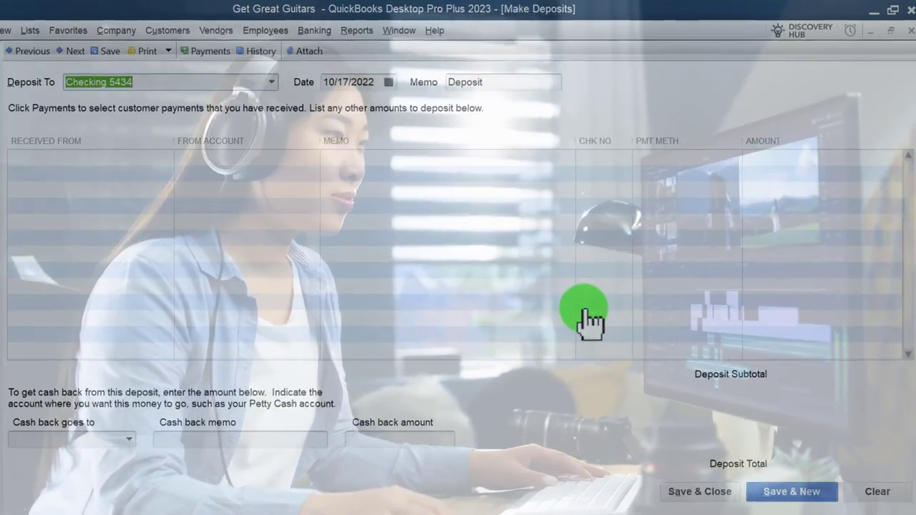